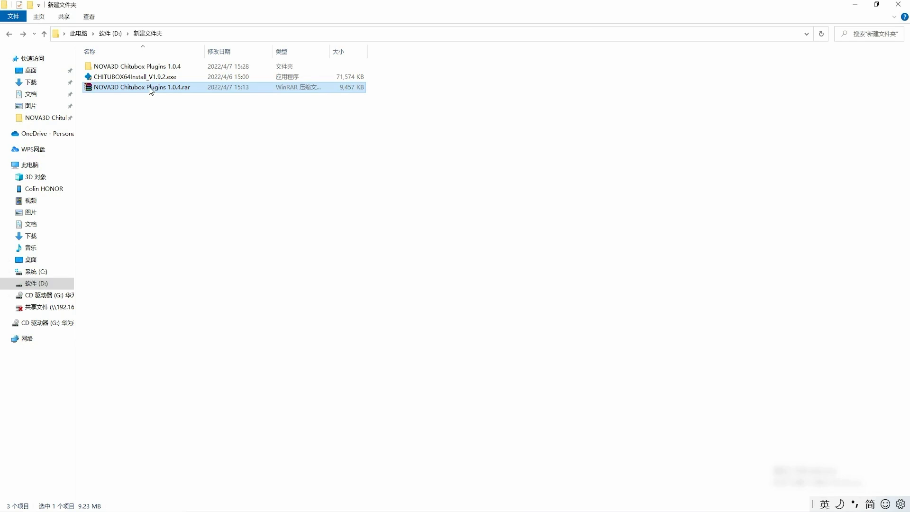
Step: View the contents of NOVA3D Chitubox Plugins 1.0.4.rar, close the archive and open the extracted folder of the same name
double_click(151, 89)
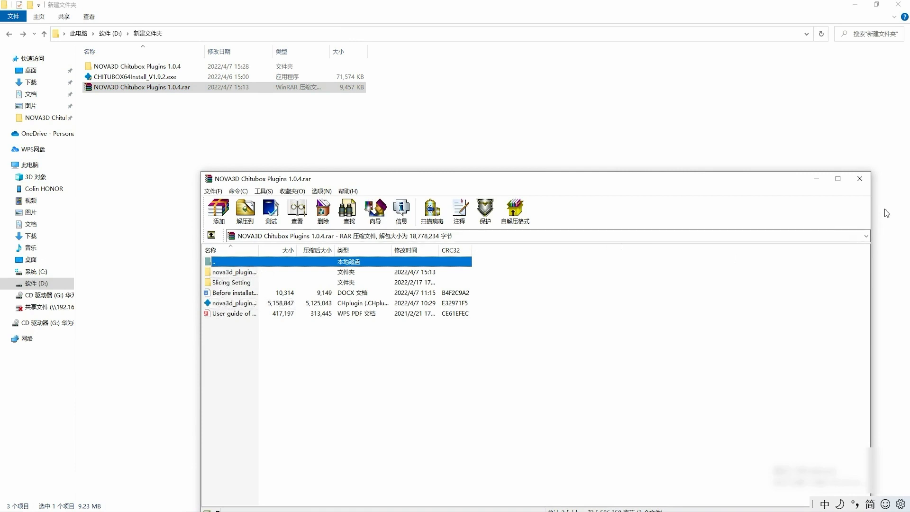
left_click(857, 179)
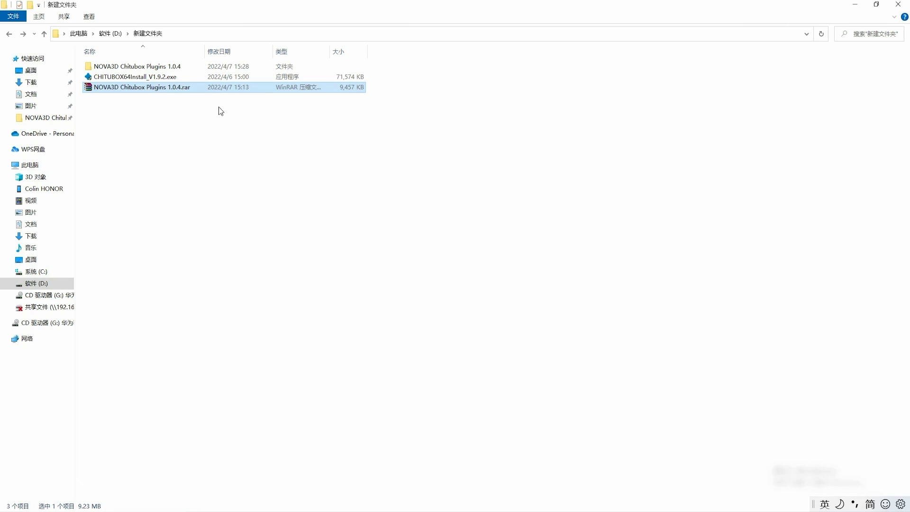
double_click(156, 69)
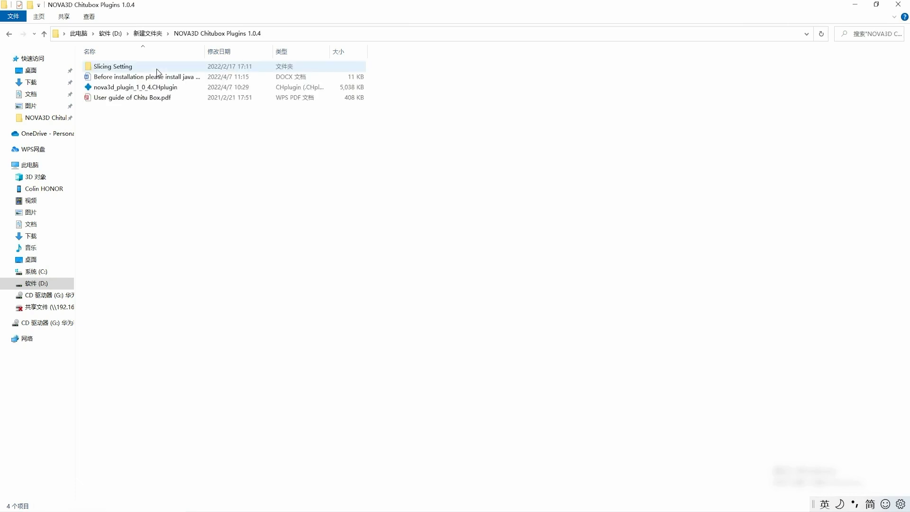
Step: Read the Java runtime requirement and download link in the "Before installation please install java" document, and put the document away
double_click(133, 79)
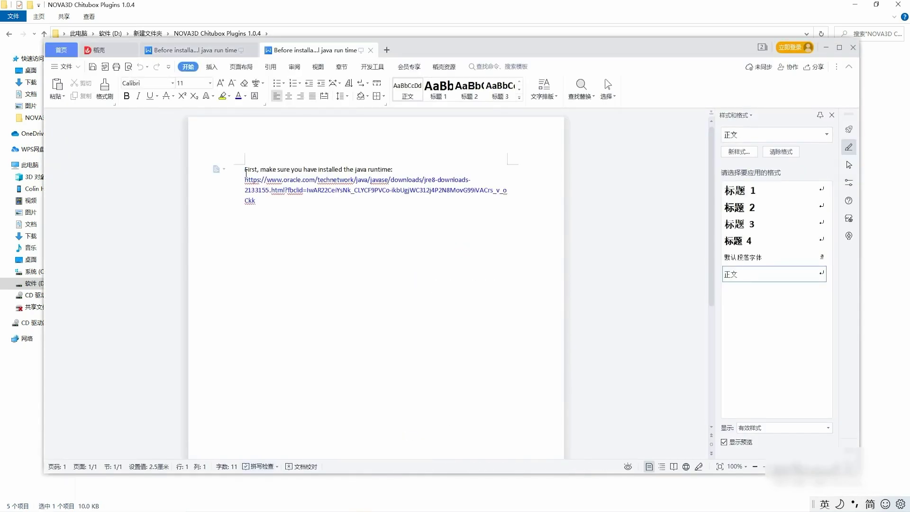
left_click_drag(245, 170, 498, 202)
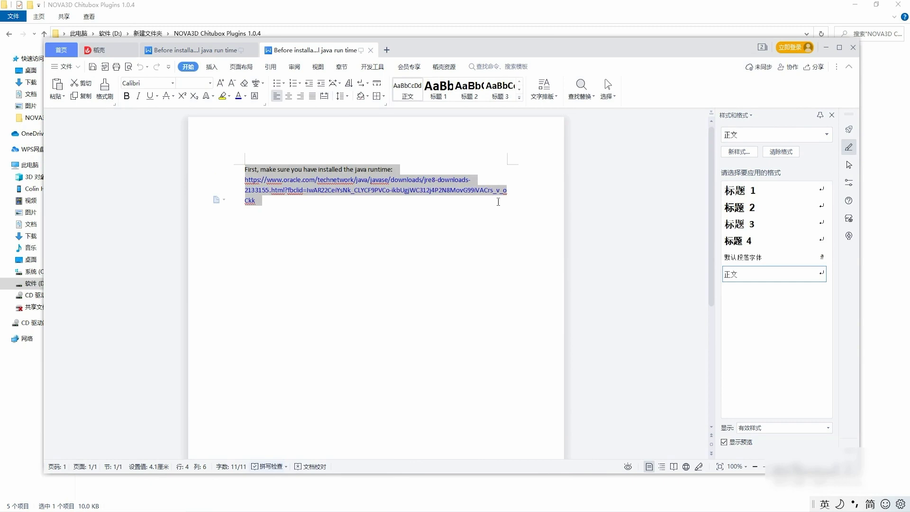
left_click(369, 227)
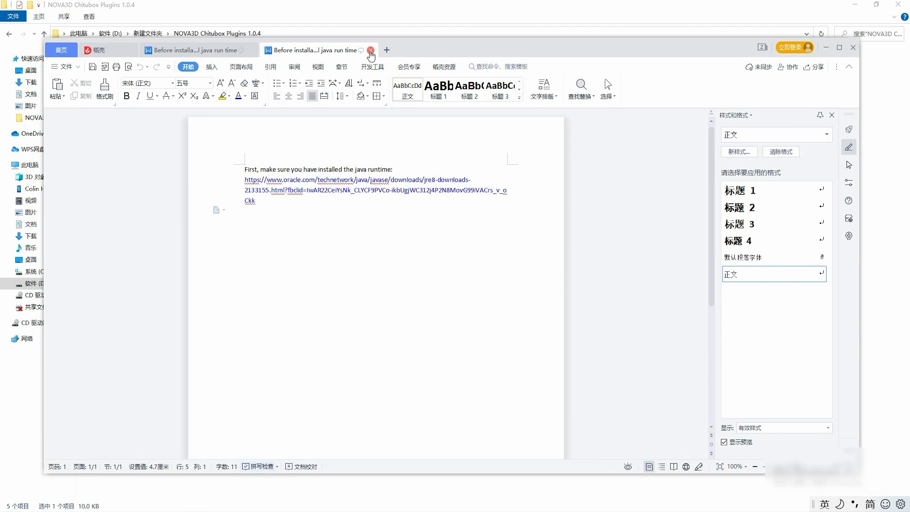
left_click(370, 49)
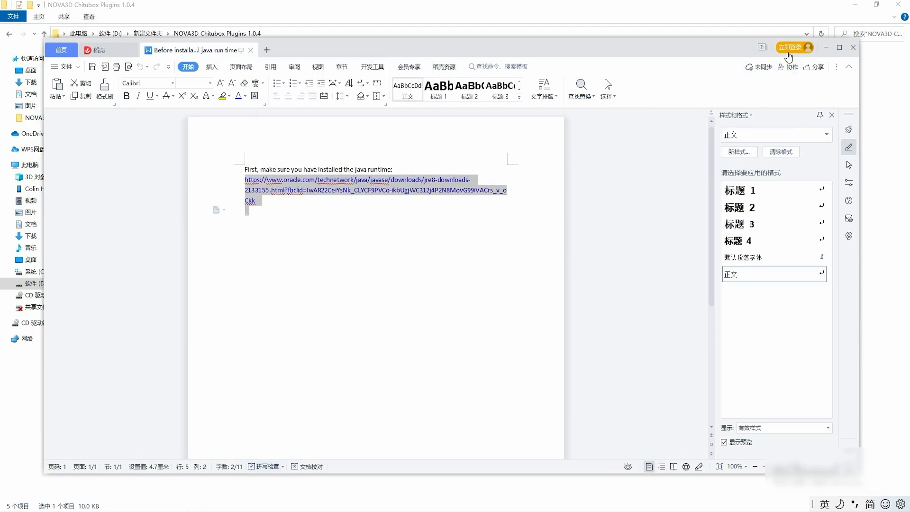
left_click(827, 47)
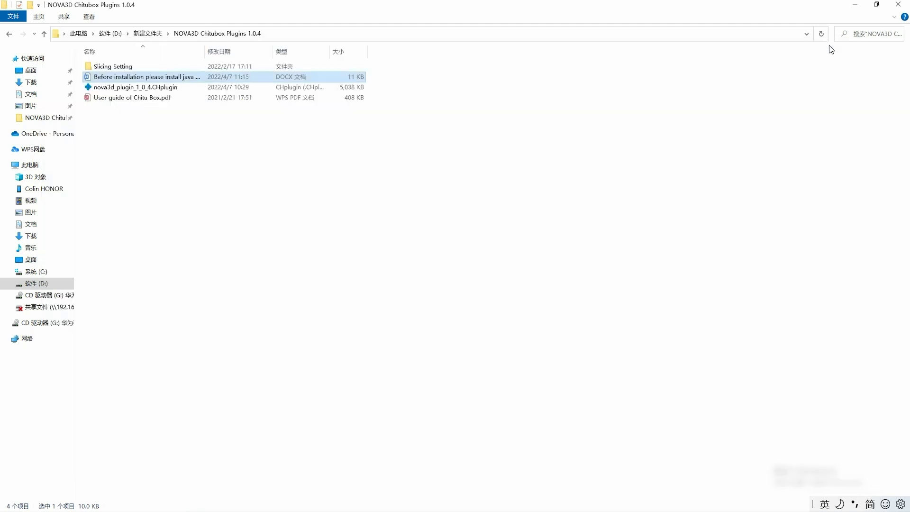
Step: Check the Slicing Setting folder, and read section 1.1 on importing plugins in User guide of Chitu Box.pdf
double_click(120, 68)
left_click(44, 34)
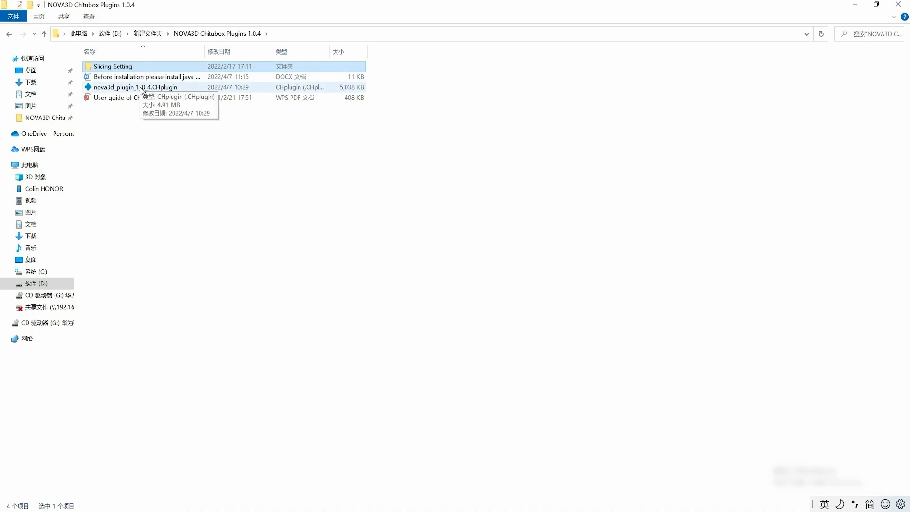
double_click(135, 98)
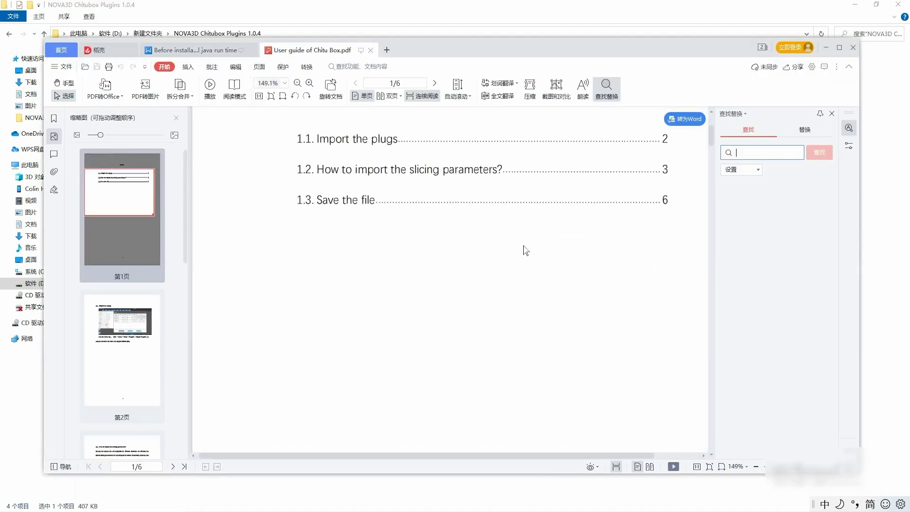
scroll(523, 250, "down", 10)
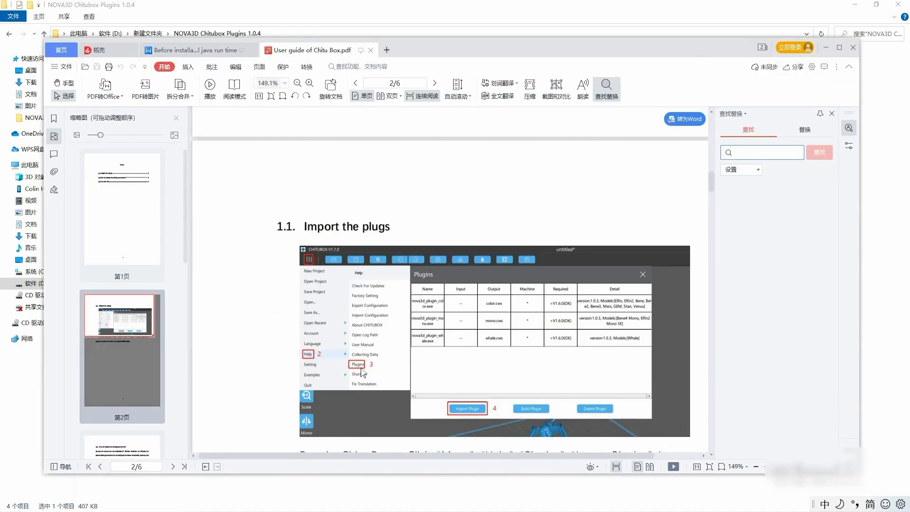
scroll(363, 372, "down", 2)
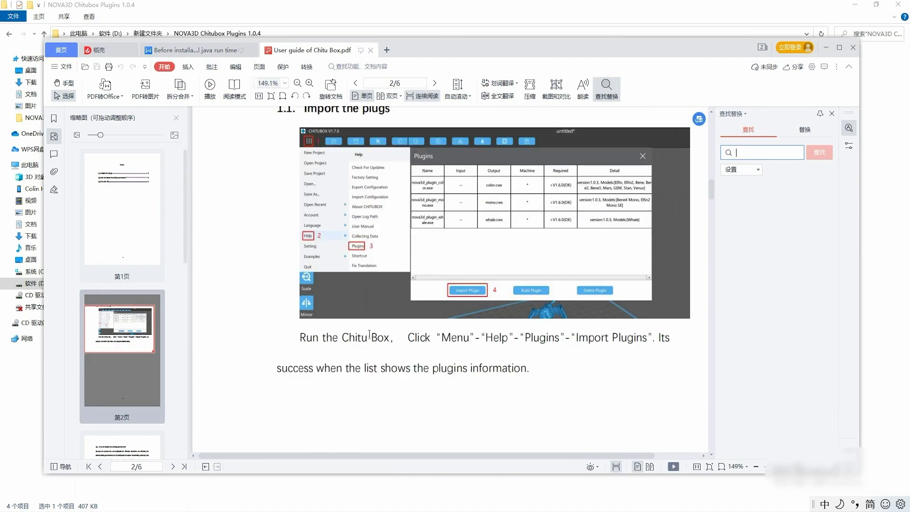
left_click_drag(436, 338, 469, 369)
Step: Read section 1.2 of the user guide on which slicing parameter file suits each printer and how to import it
scroll(501, 340, "down", 10)
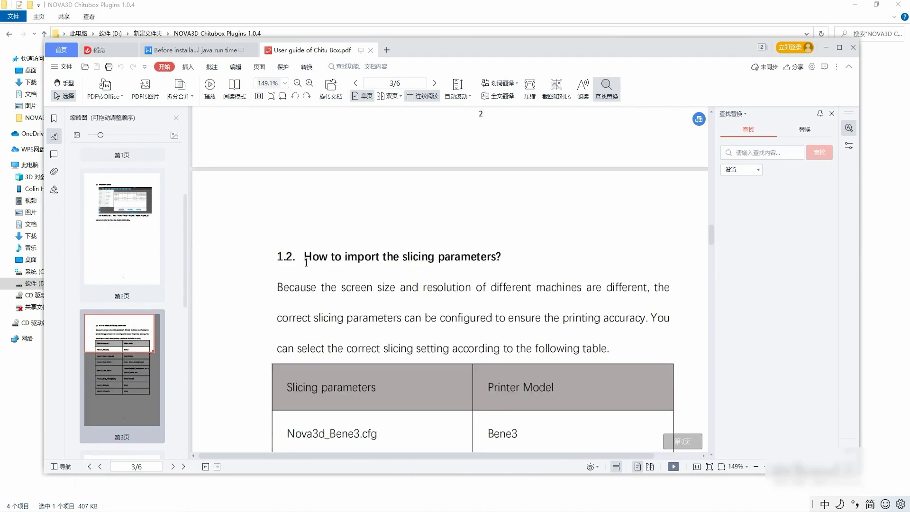
left_click_drag(304, 257, 498, 257)
left_click(502, 256)
scroll(514, 236, "down", 8)
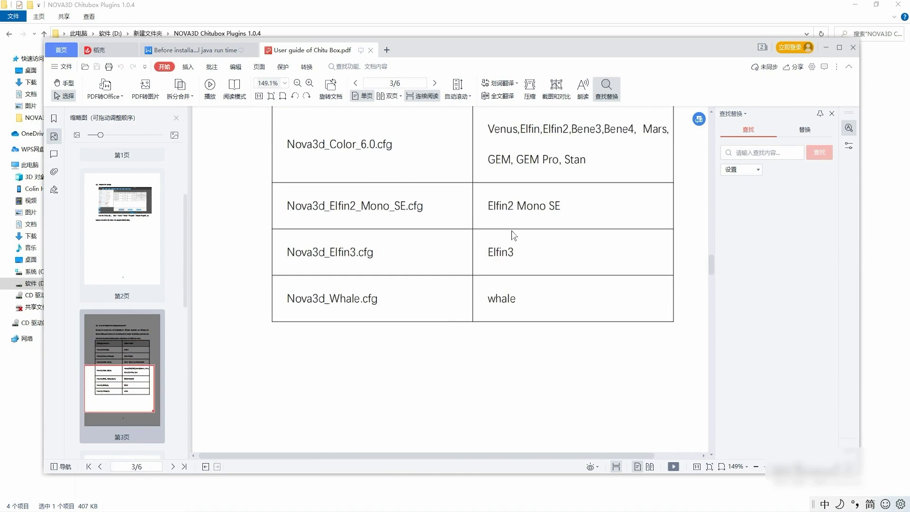
scroll(513, 235, "down", 12)
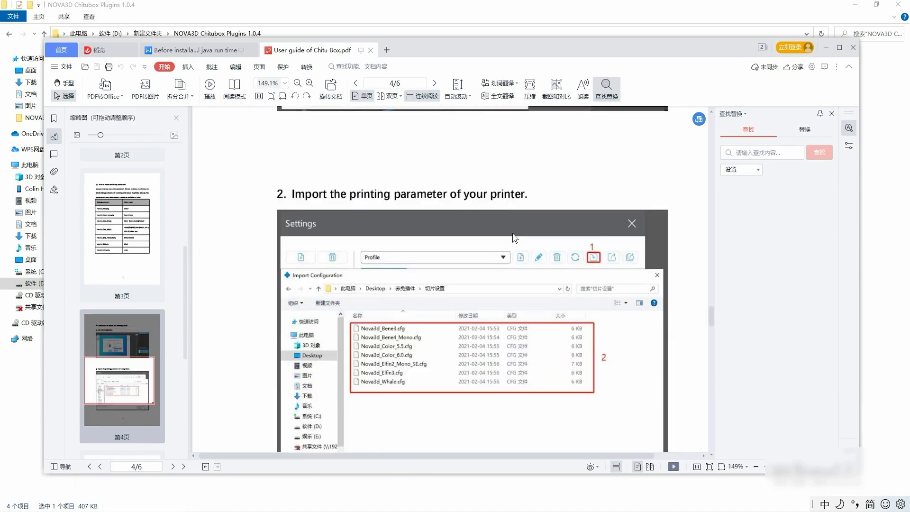
scroll(513, 236, "up", 3)
scroll(514, 238, "down", 15)
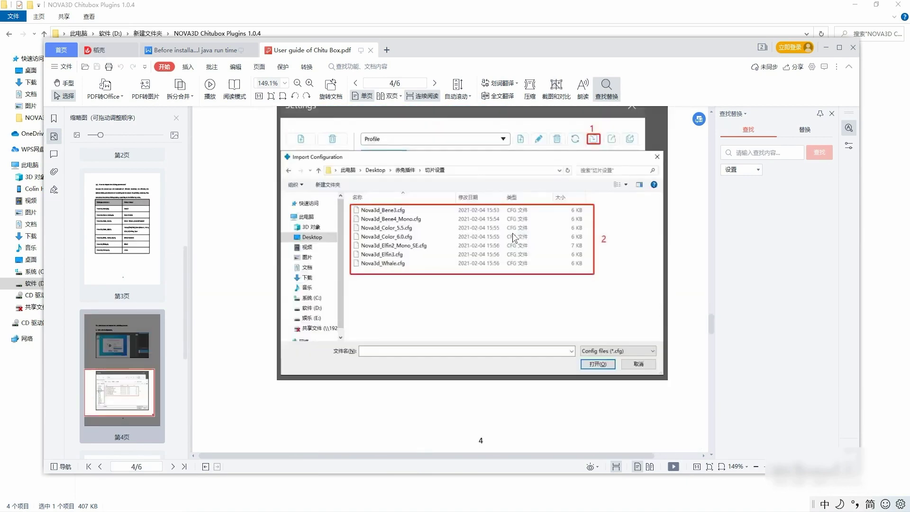
Step: Read the user guide's rules on file suffixes for saving with each printer model, and close the PDF
scroll(515, 238, "down", 10)
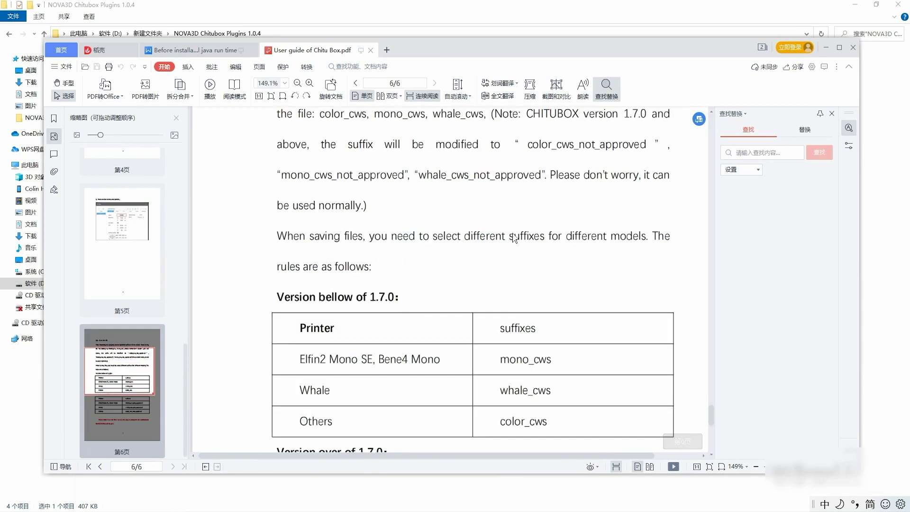
left_click_drag(282, 174, 544, 270)
left_click(544, 270)
scroll(481, 414, "down", 7)
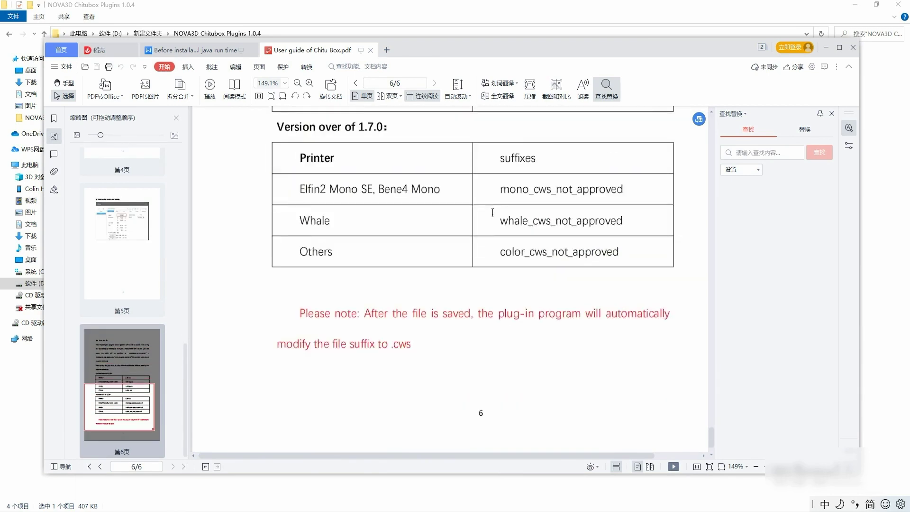
left_click(370, 49)
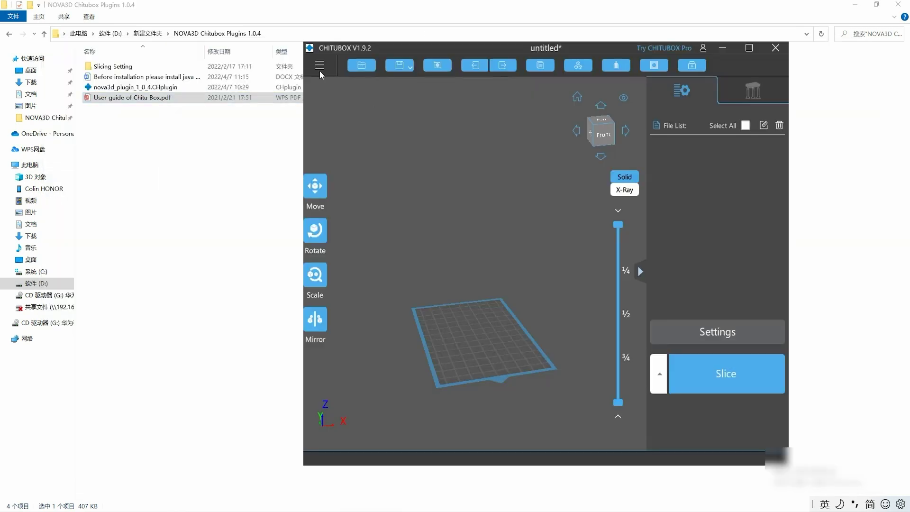
Step: Switch to CHITUBOX and open its Plugins list
left_click(320, 67)
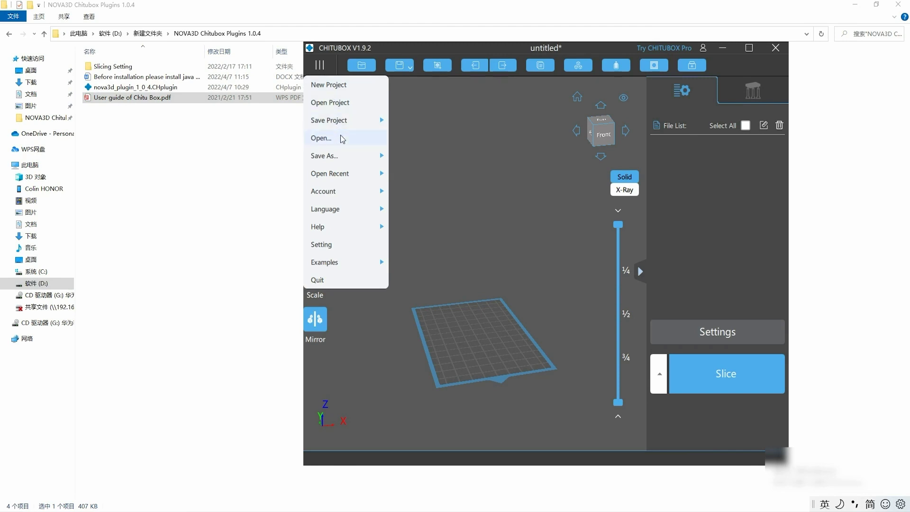
mouse_move(343, 232)
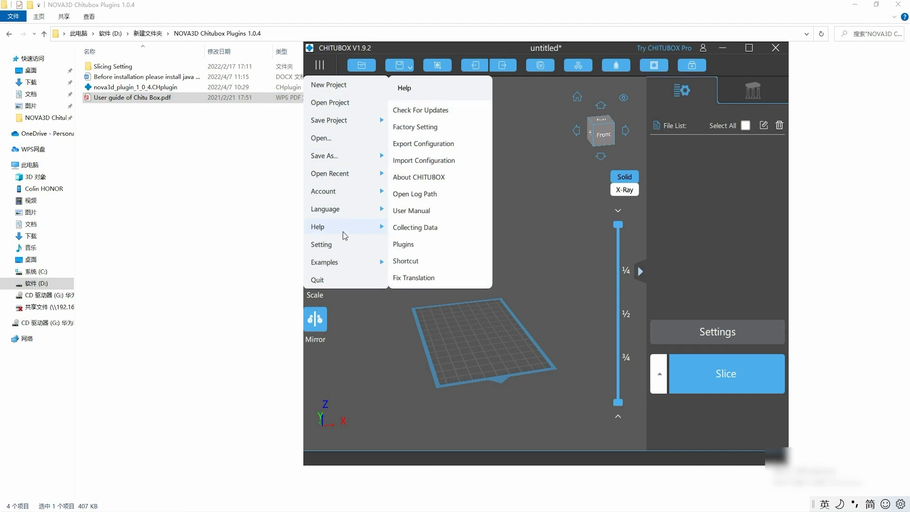
left_click(426, 252)
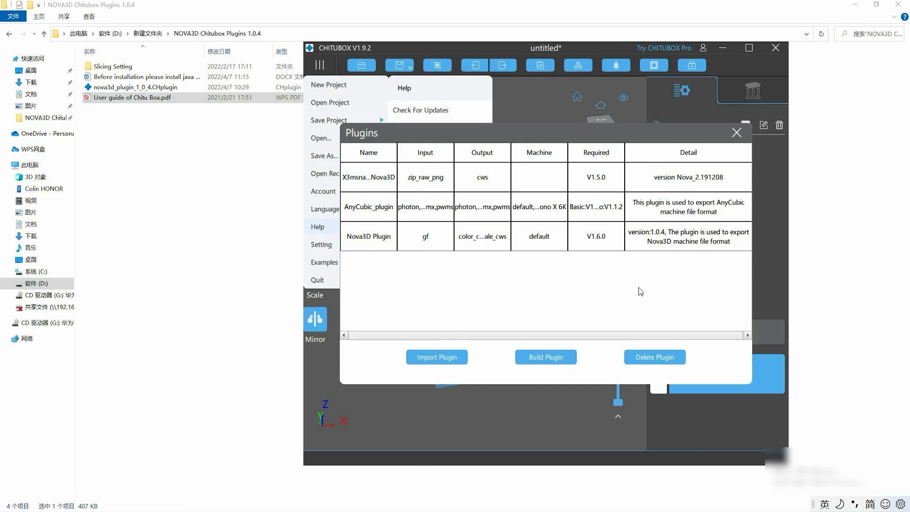
Step: Import nova3d_plugin_1_0_4.CHplugin from D:\新建文件夹\NOVA3D Chitubox Plugins 1.0.4, choosing to use the new plugin, and close the Plugins list
left_click(431, 357)
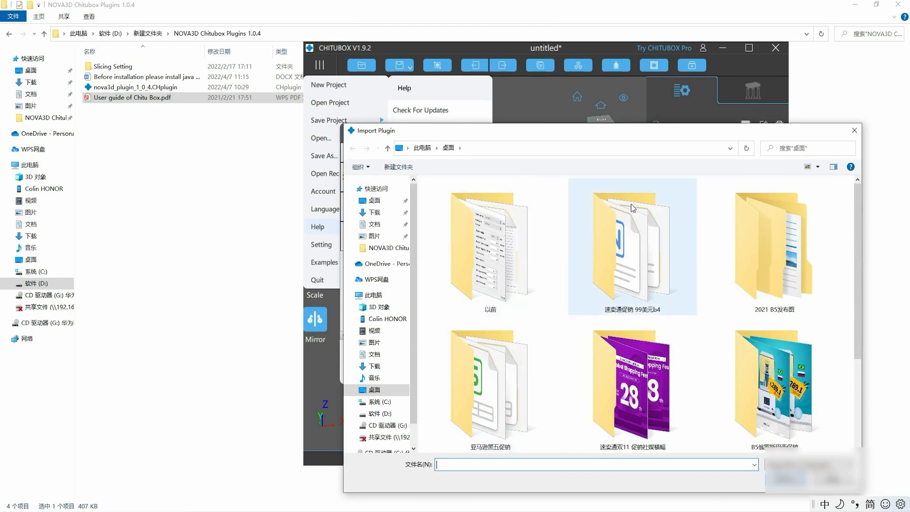
left_click(503, 145)
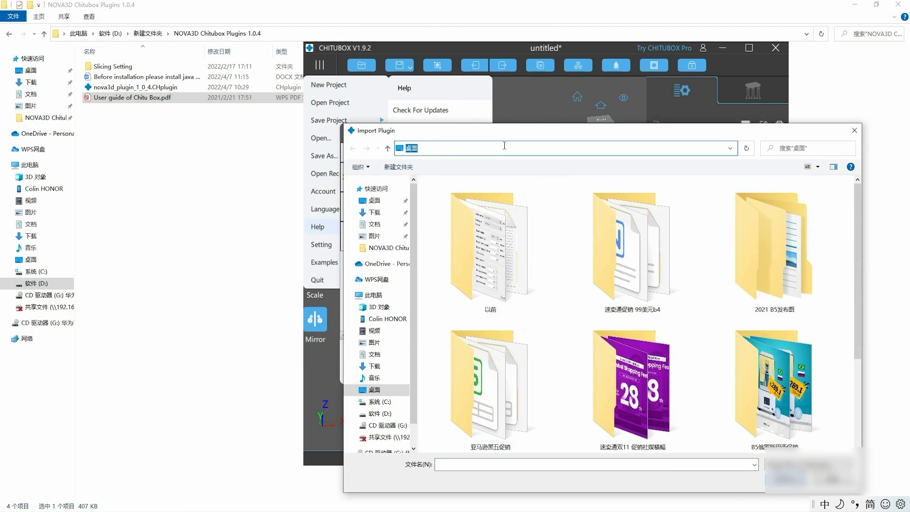
type("D:\\新建文件夹\\NOVA3D Chitubox Plugins 1.0.4")
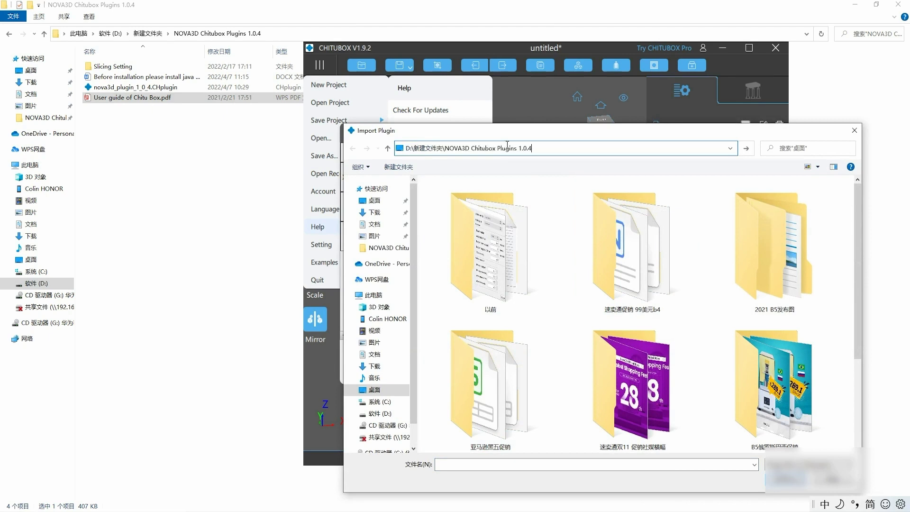
key("Return")
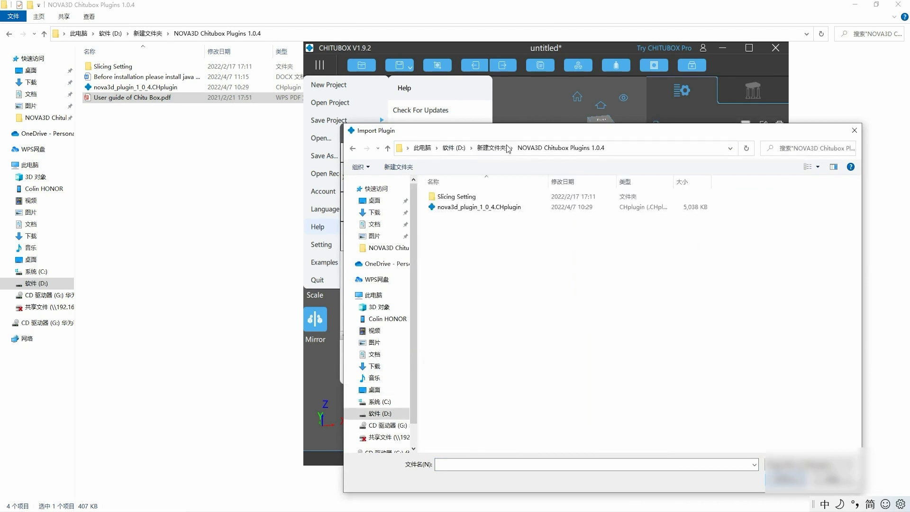
left_click(514, 212)
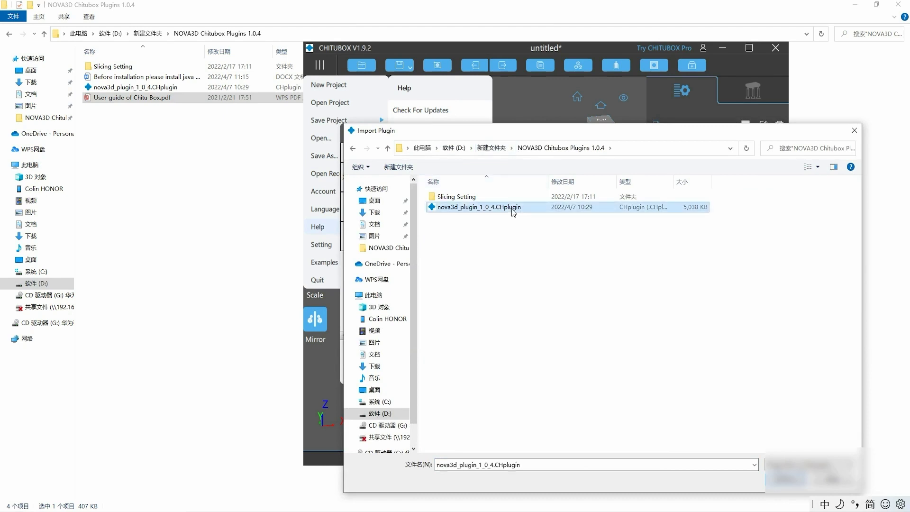
double_click(509, 207)
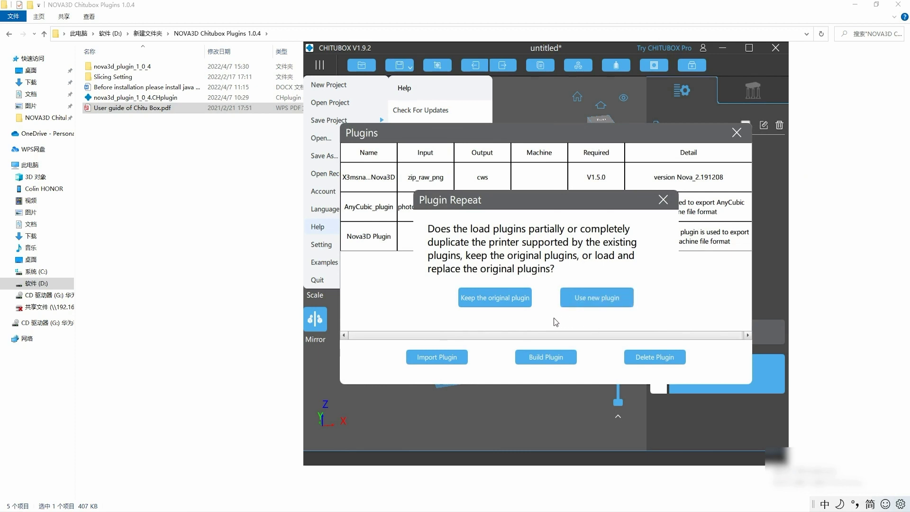
left_click(591, 298)
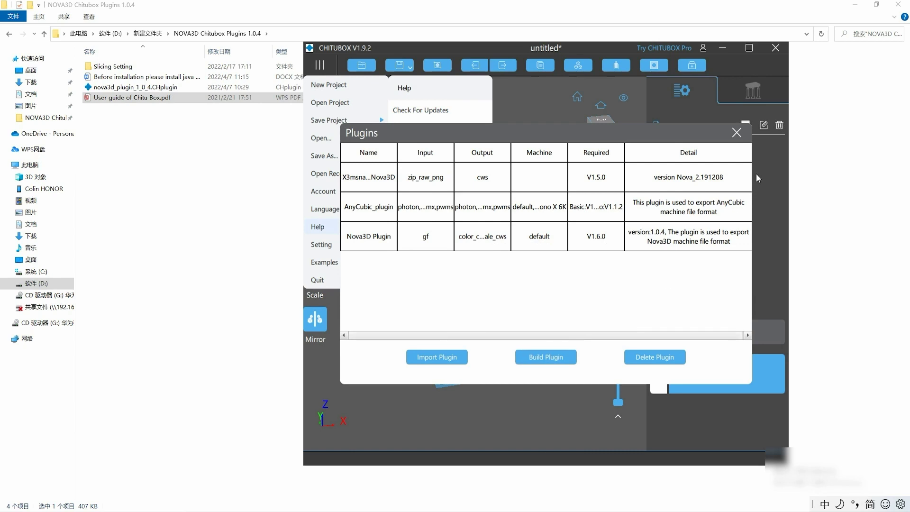
left_click(736, 135)
Step: Maximize the CHITUBOX window
left_click(747, 50)
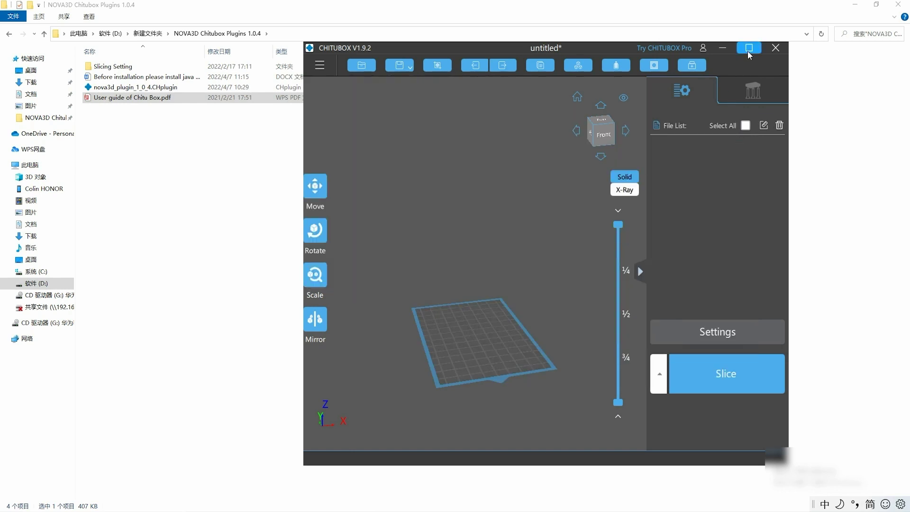
left_click(747, 51)
left_click(16, 23)
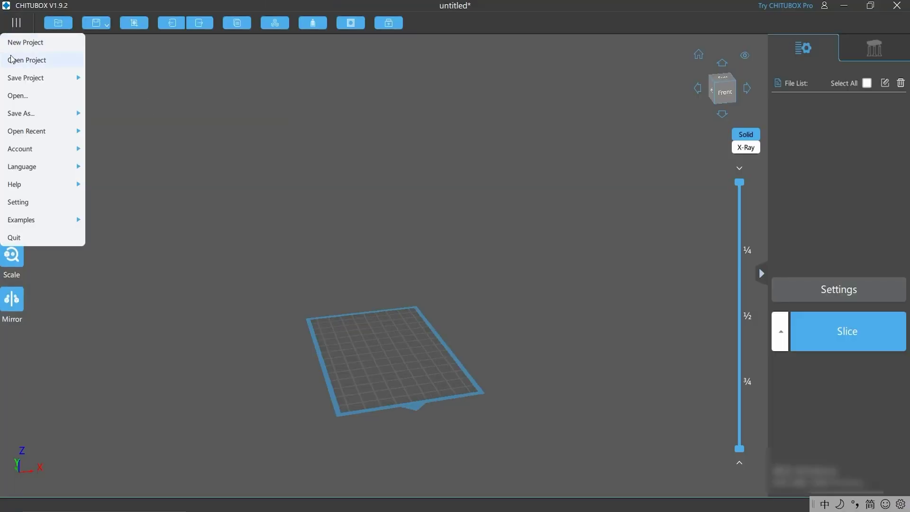
Step: Start a configuration import in the printer settings and open the Slicing Setting folder
left_click(773, 290)
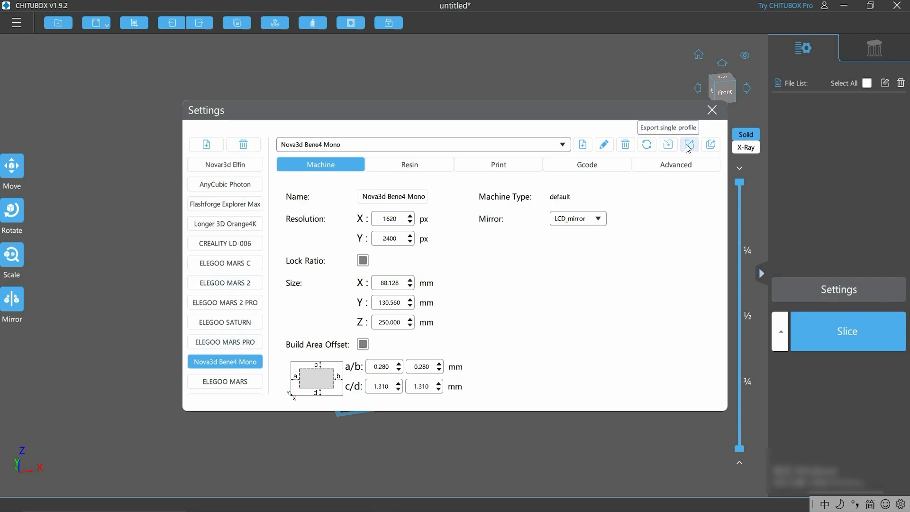
left_click(672, 148)
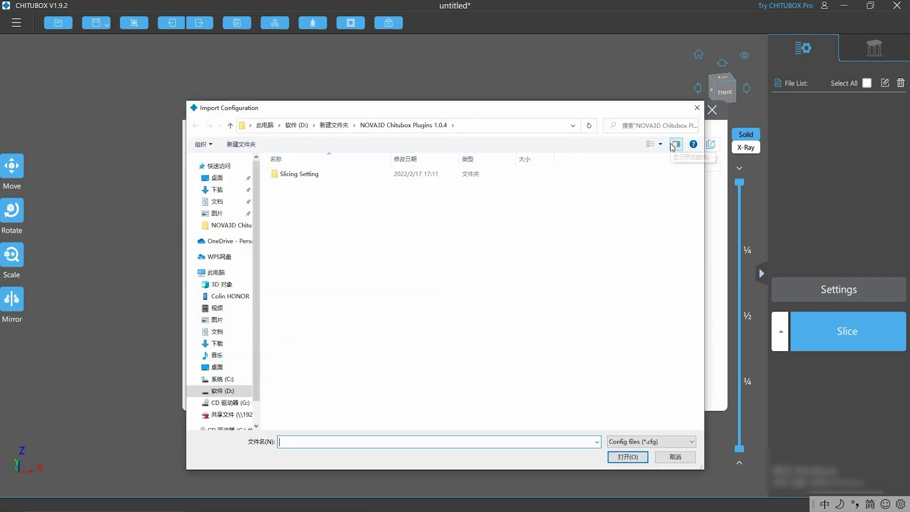
double_click(311, 174)
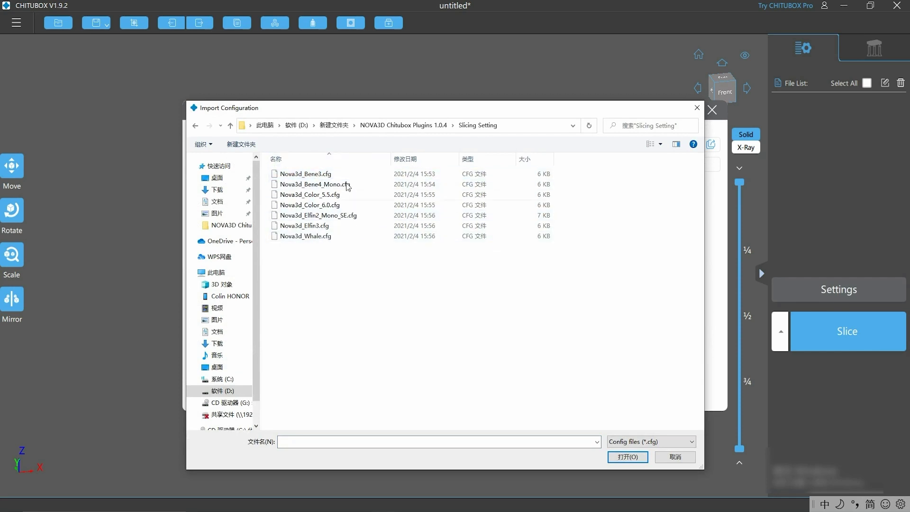
Step: Look through the Nova3D printer configuration files, comparing the Whale, Elfin2_Mono_SE and Bene4_Mono entries
left_click(315, 236)
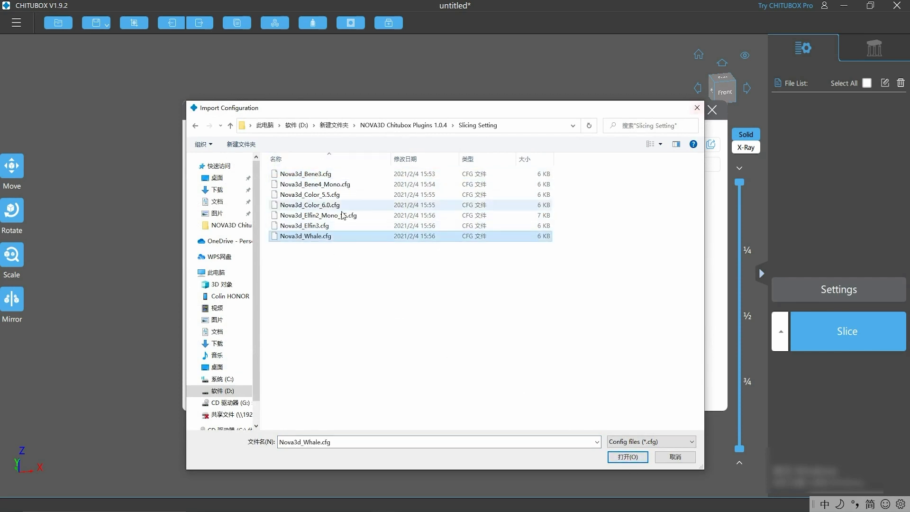
left_click(320, 216)
left_click(324, 184)
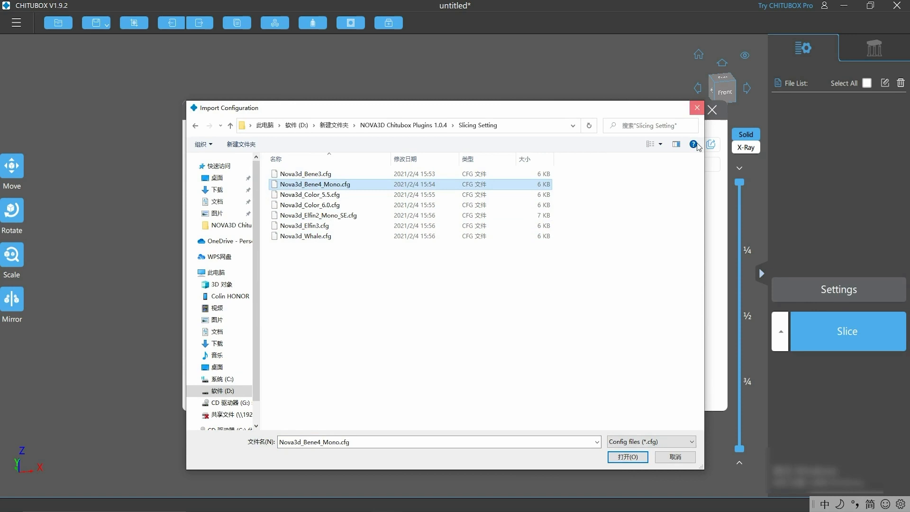
left_click(360, 237)
left_click(314, 216)
left_click(303, 185)
key("End")
key("Up")
key("Up")
key("Up")
key("Up")
key("Up")
key("End")
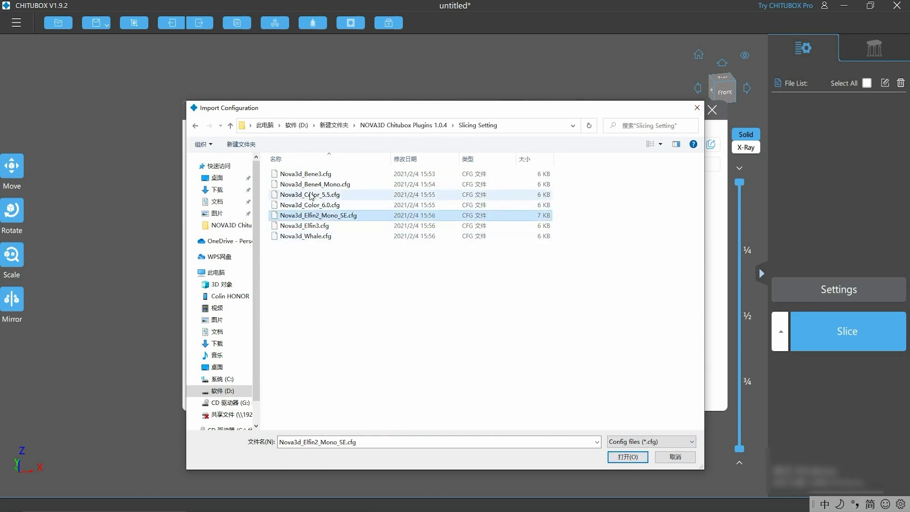
left_click(313, 185)
left_click(351, 236)
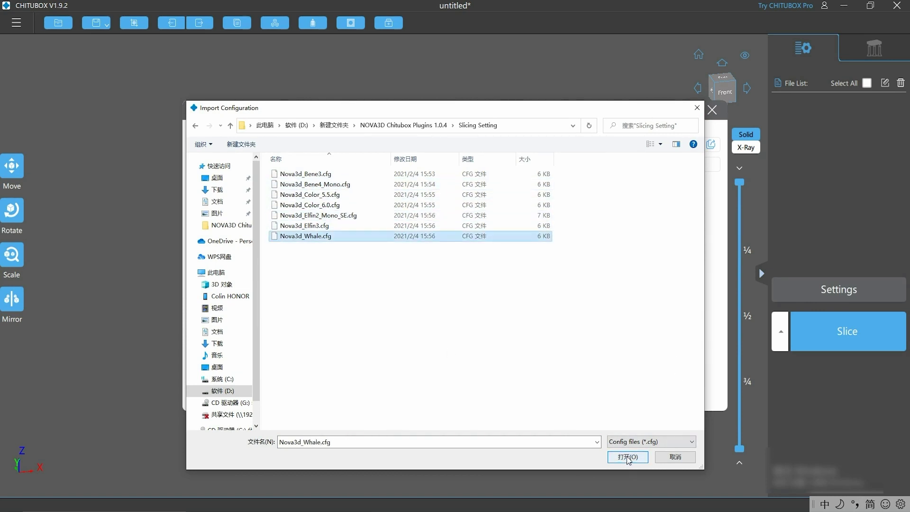
left_click(314, 185)
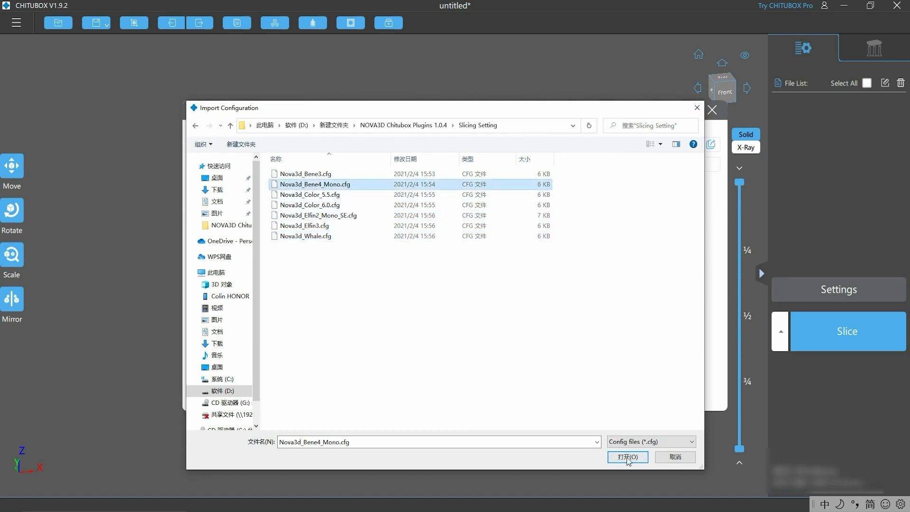
left_click(359, 235)
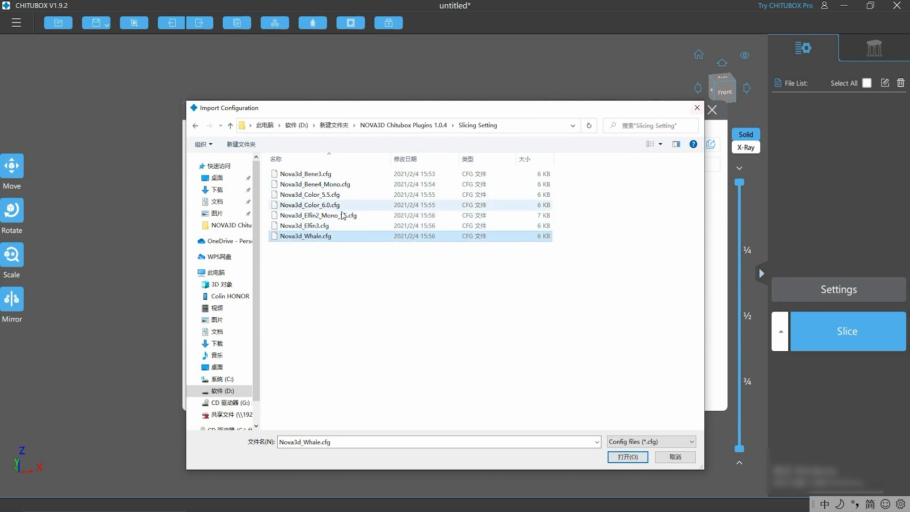
left_click(318, 215)
left_click(324, 183)
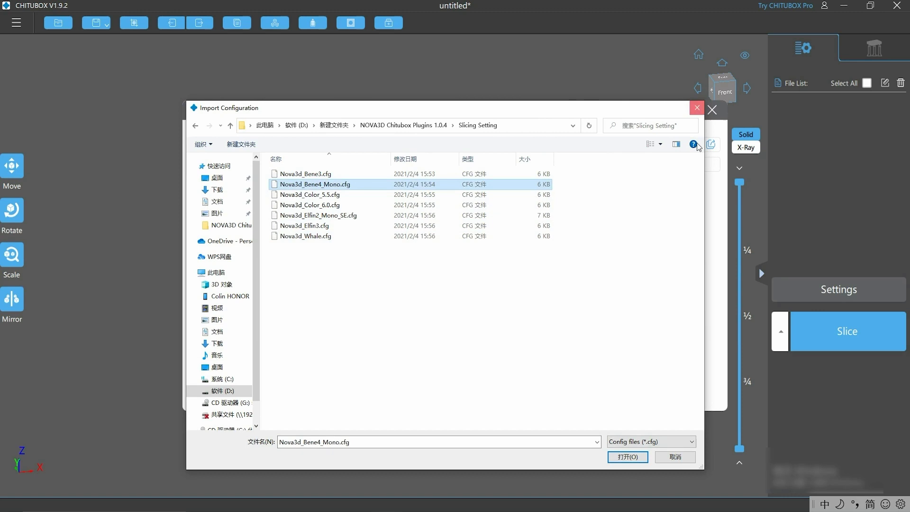
left_click(359, 236)
left_click(319, 214)
left_click(315, 184)
left_click(341, 235)
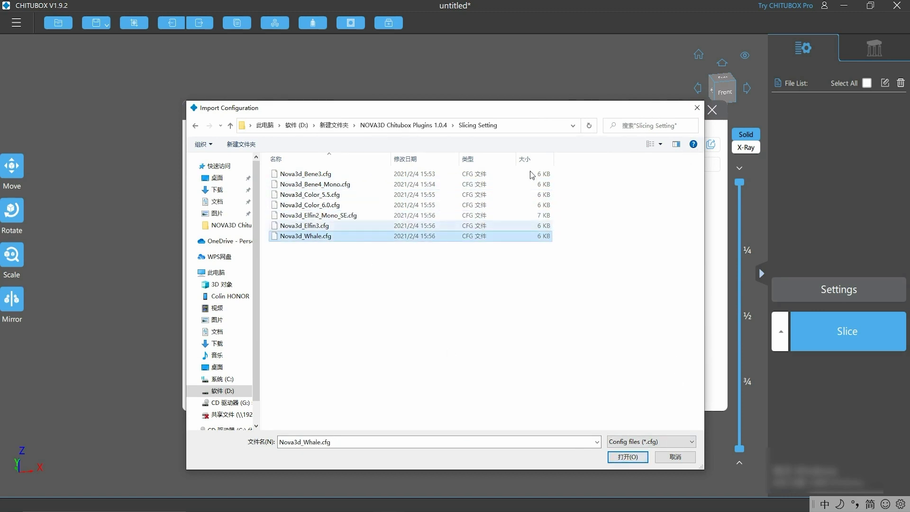
left_click(312, 214)
left_click(312, 185)
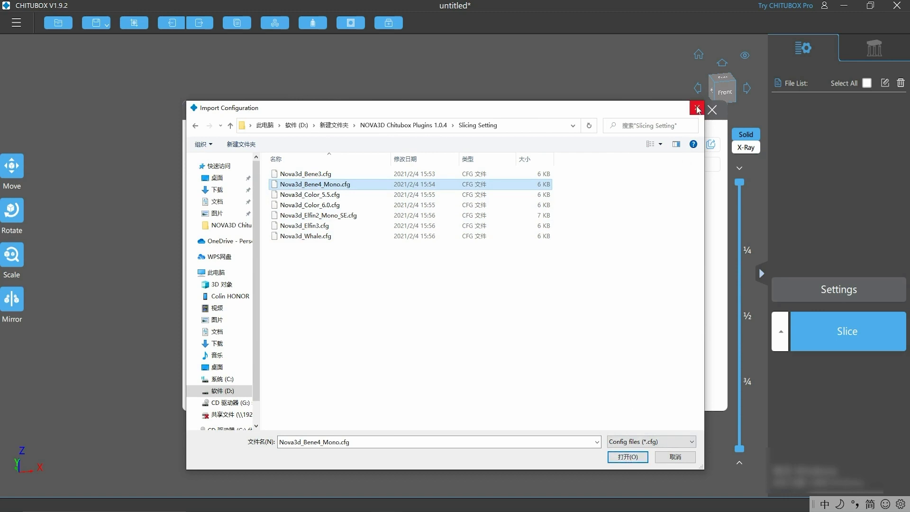
left_click(365, 235)
left_click(312, 215)
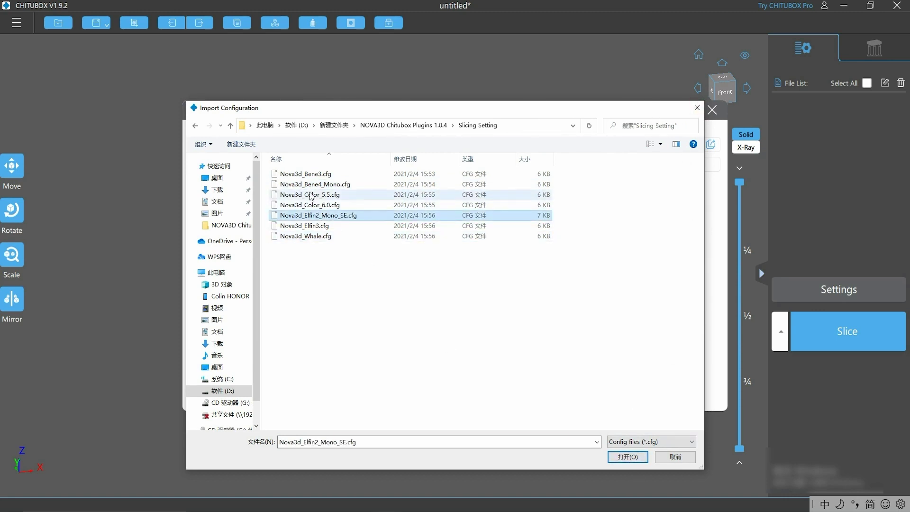
left_click(313, 184)
left_click(360, 236)
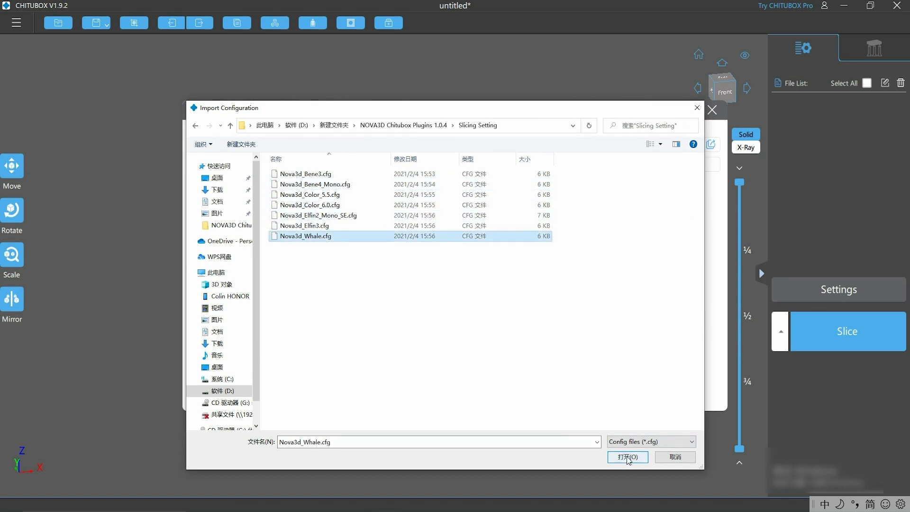
left_click(314, 184)
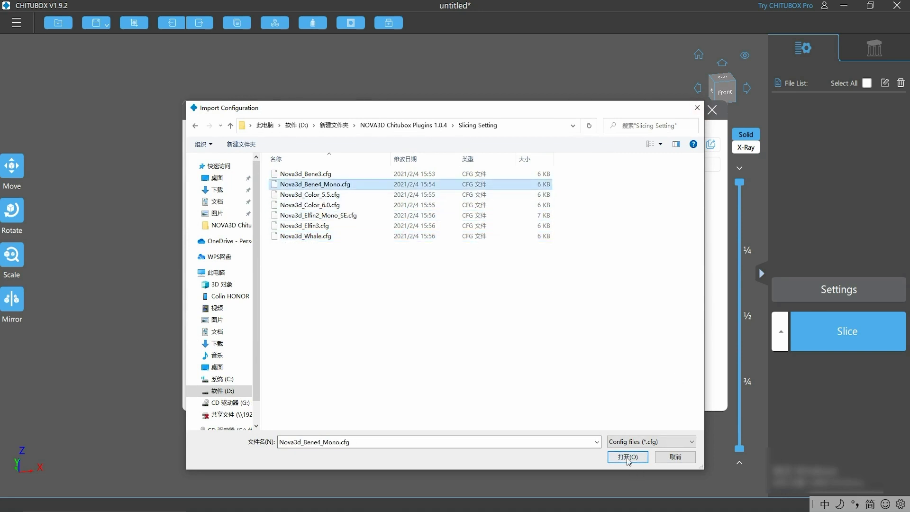
left_click(359, 236)
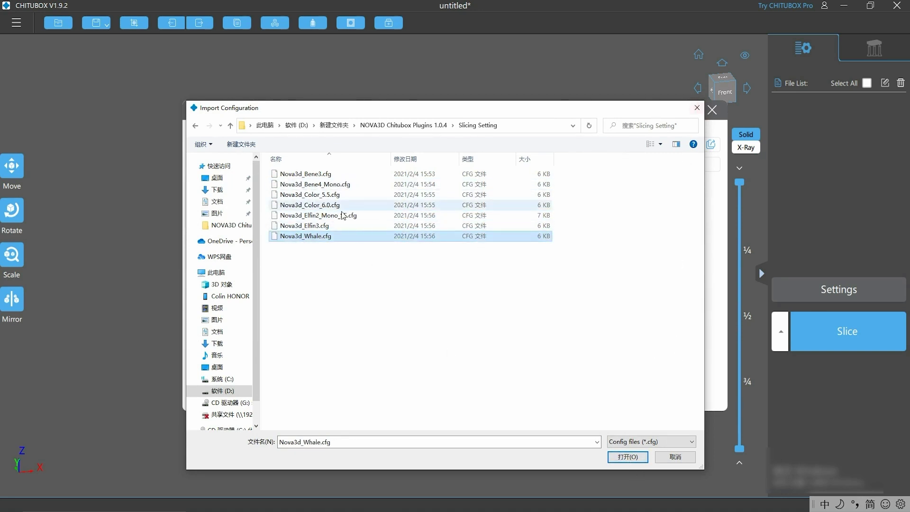
left_click(320, 215)
Step: Import Nova3d_Bene4_Mono.cfg, review the profile's resin and print parameters, and close the settings
left_click(325, 184)
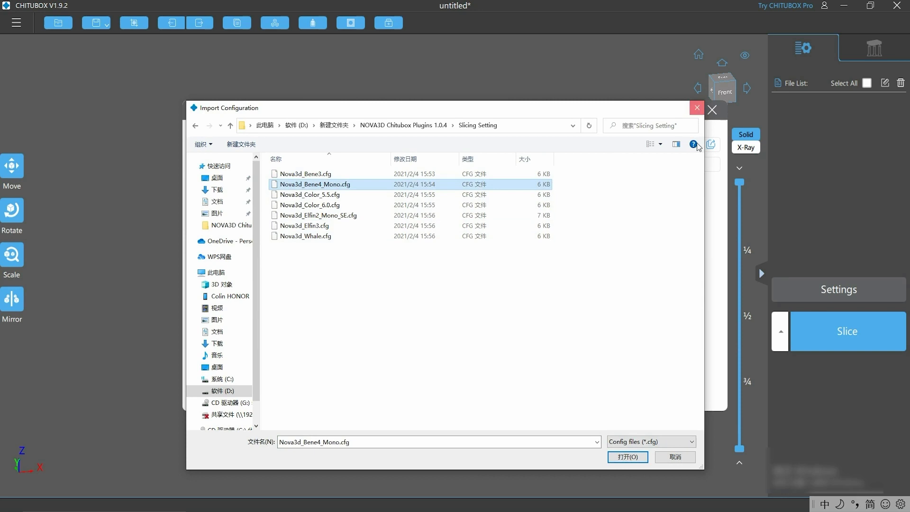
key("Return")
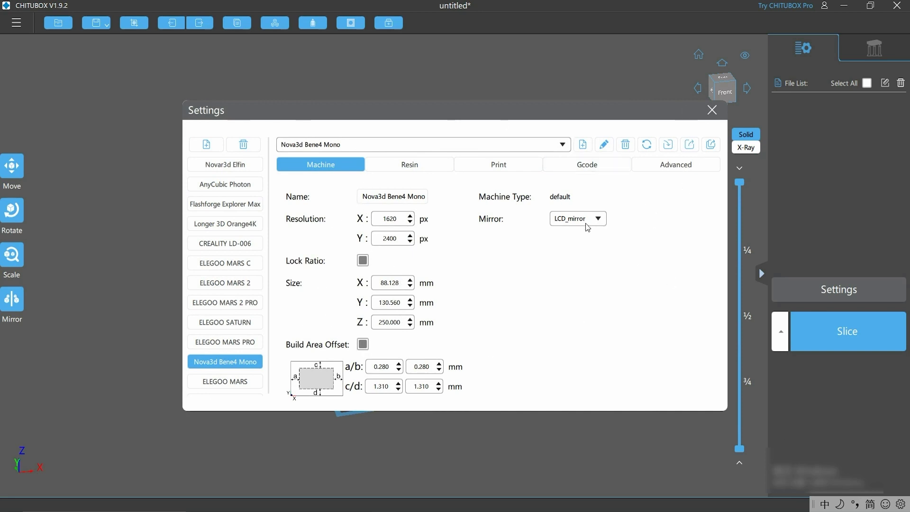
left_click(407, 167)
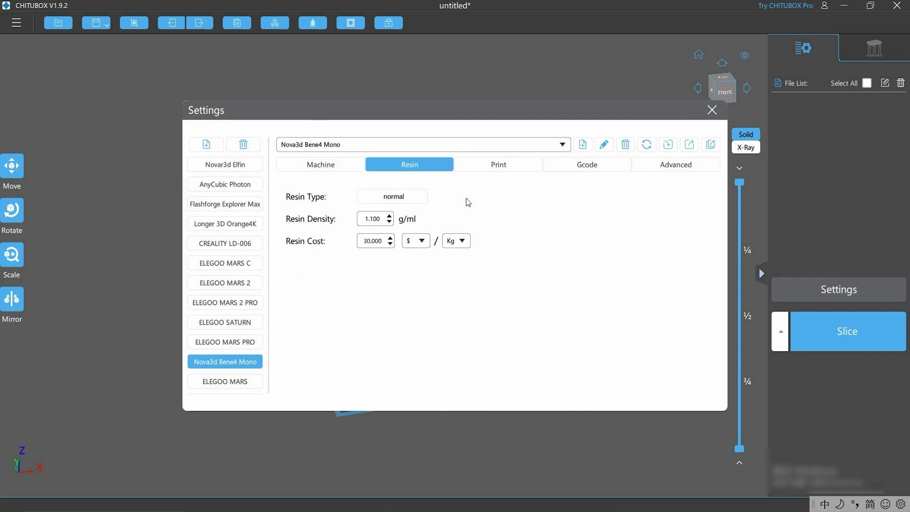
left_click(503, 169)
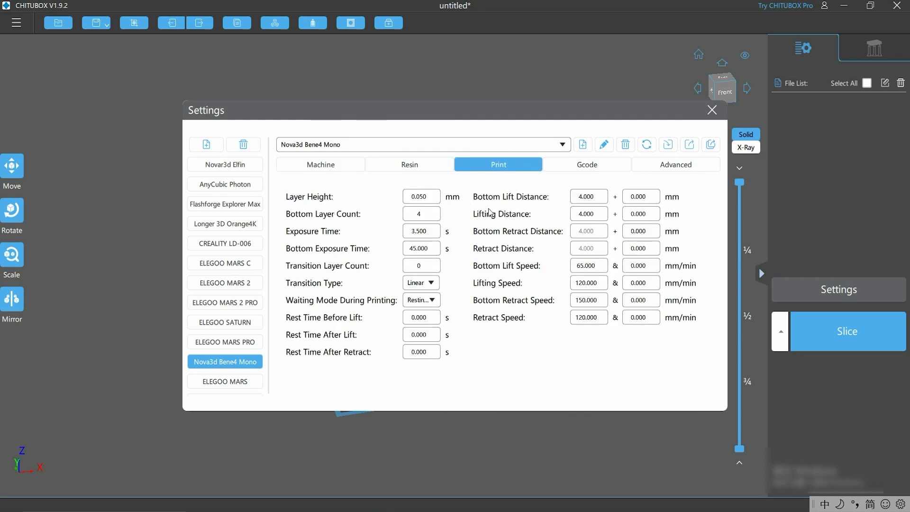
left_click(712, 109)
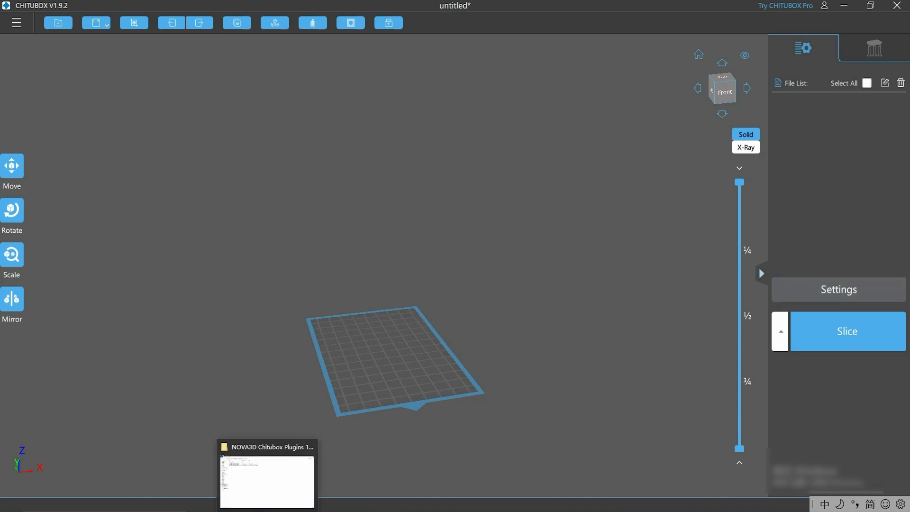
Step: Switch to File Explorer and open the test model folder D:\模型\测试模型
left_click(265, 505)
left_click(44, 33)
left_click(34, 285)
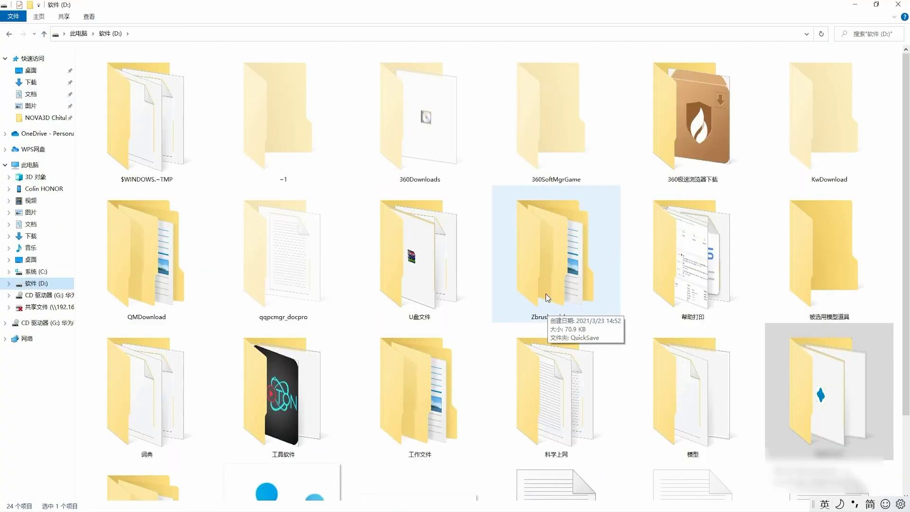
double_click(710, 396)
scroll(425, 169, "down", 6)
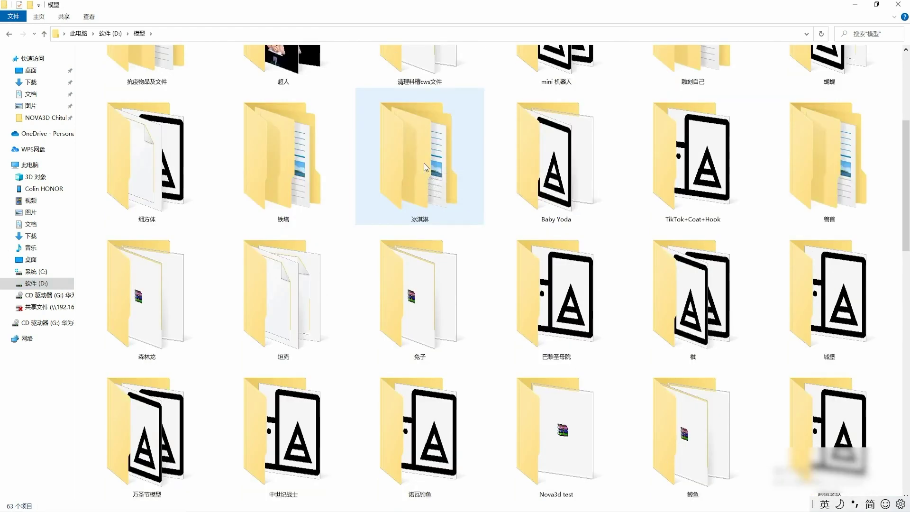
double_click(525, 167)
key("alt+Left")
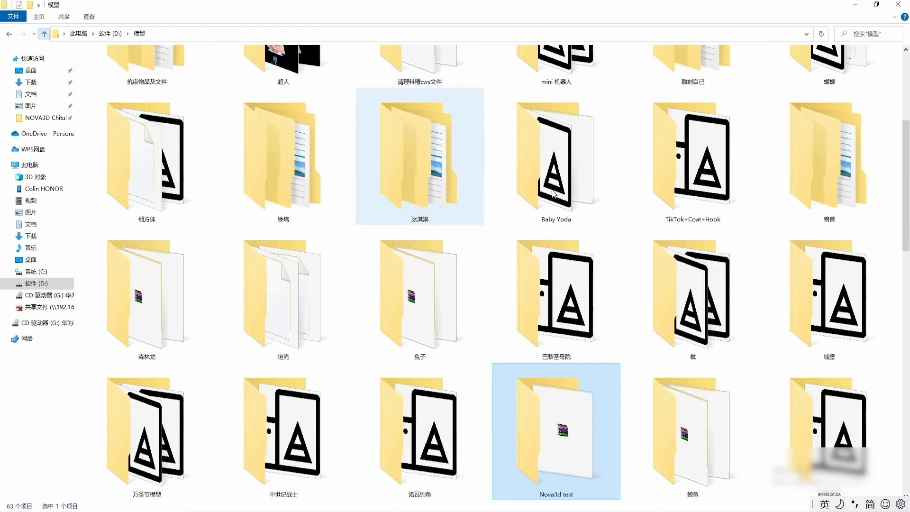
scroll(909, 316, "down", 5)
scroll(908, 317, "down", 2)
double_click(420, 303)
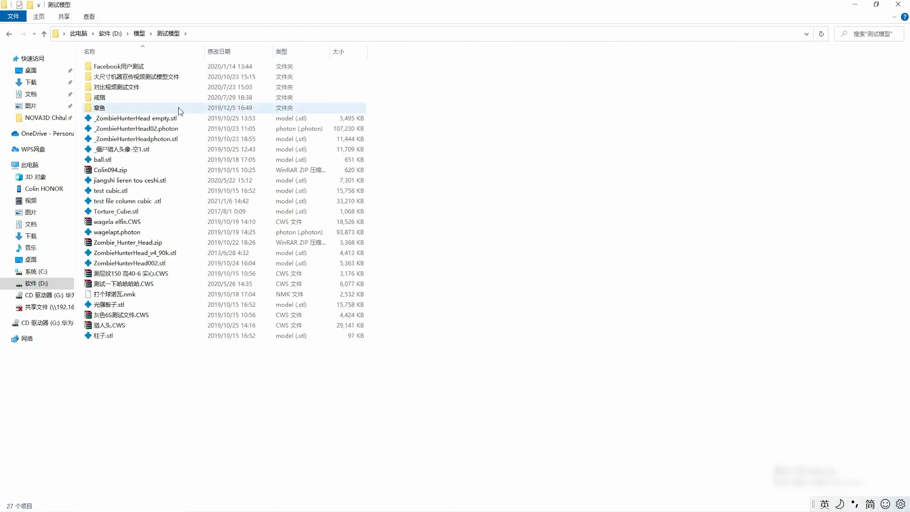
Step: Load test cubic.stl from the test model folder onto the CHITUBOX build plate
left_click(129, 192)
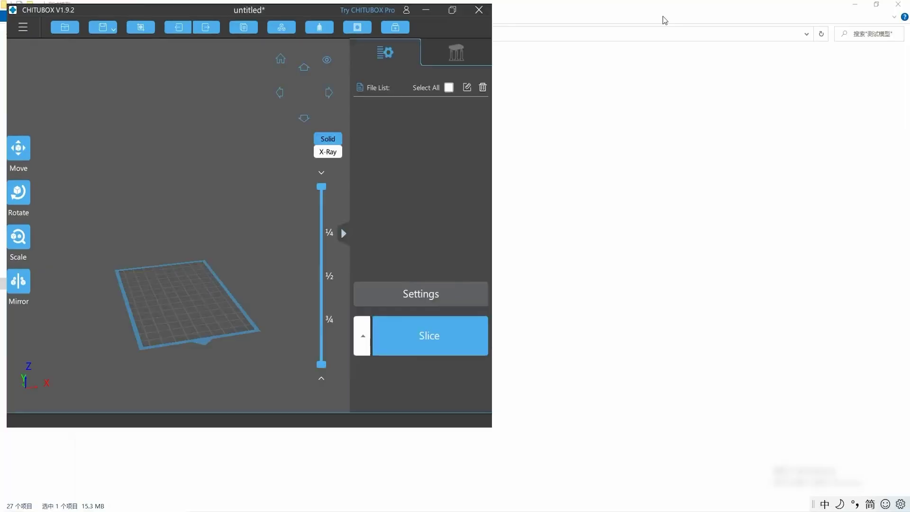
left_click_drag(110, 191, 402, 308)
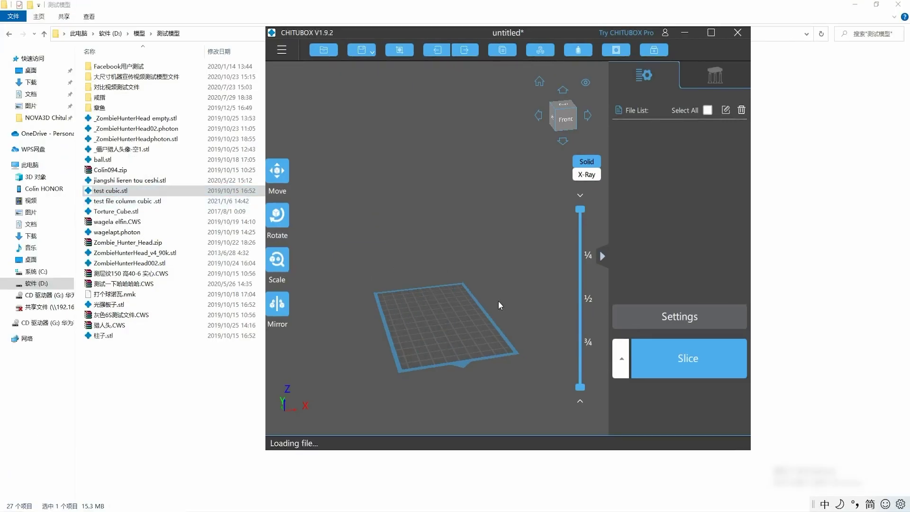
left_click_drag(440, 367, 388, 293)
left_click_drag(616, 313, 465, 366)
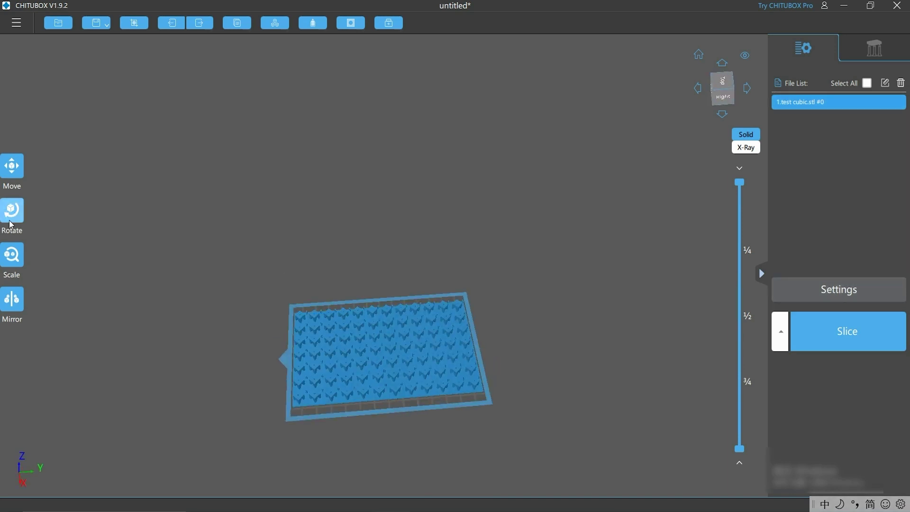
Step: Check the model's dimensions with the Scale tool without changing them, and slice the model
left_click(12, 256)
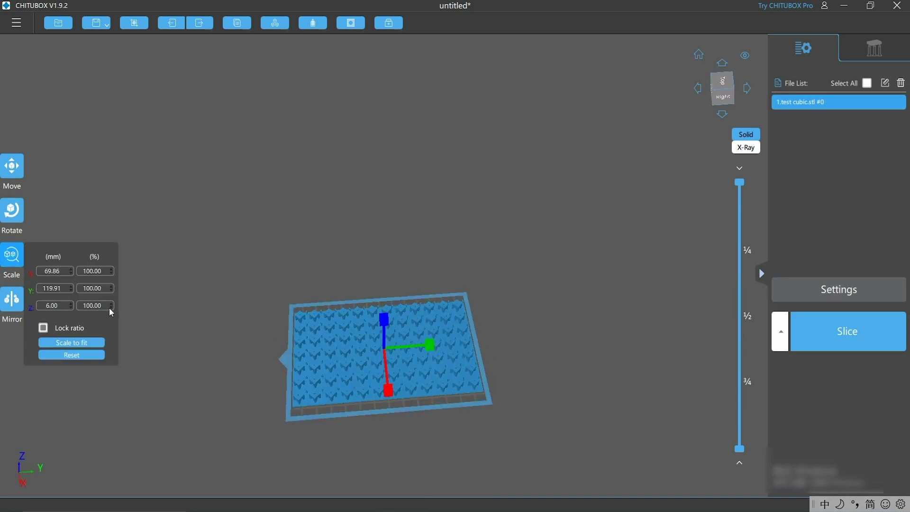
left_click(467, 247)
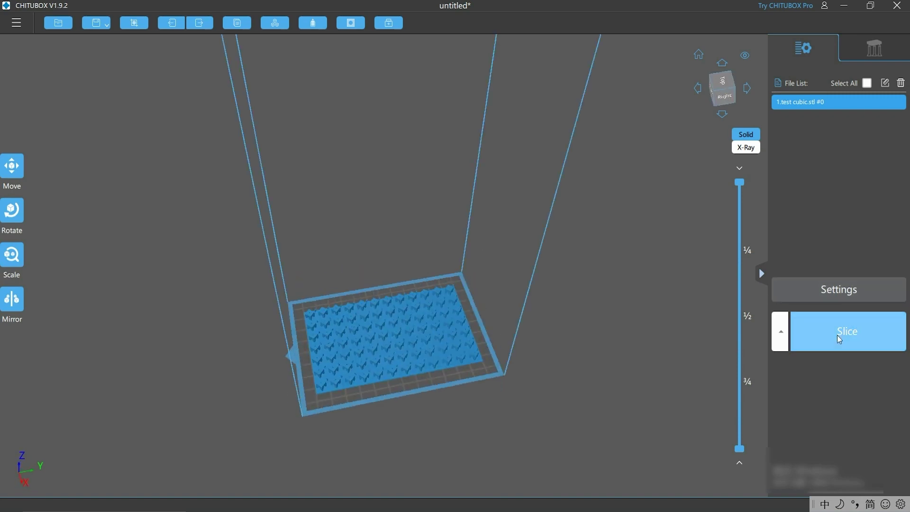
left_click(824, 336)
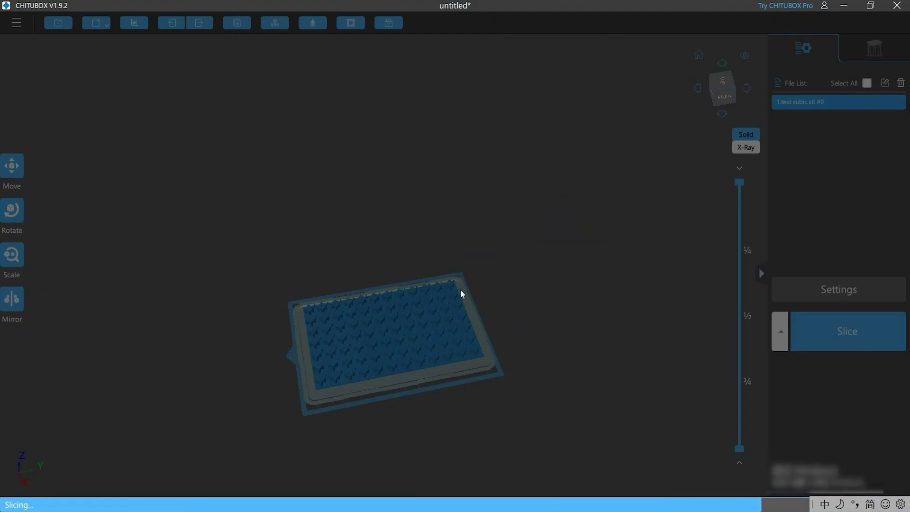
Step: Save the sliced model in 测试模型 as 6_test_cubic.cws, using the NOVA3D(*.mono_cws) file type
left_click(843, 288)
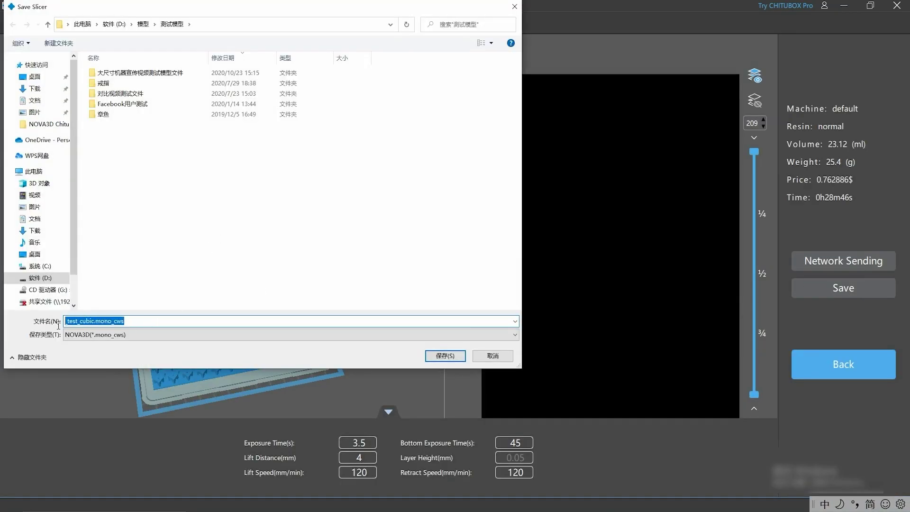
left_click(109, 334)
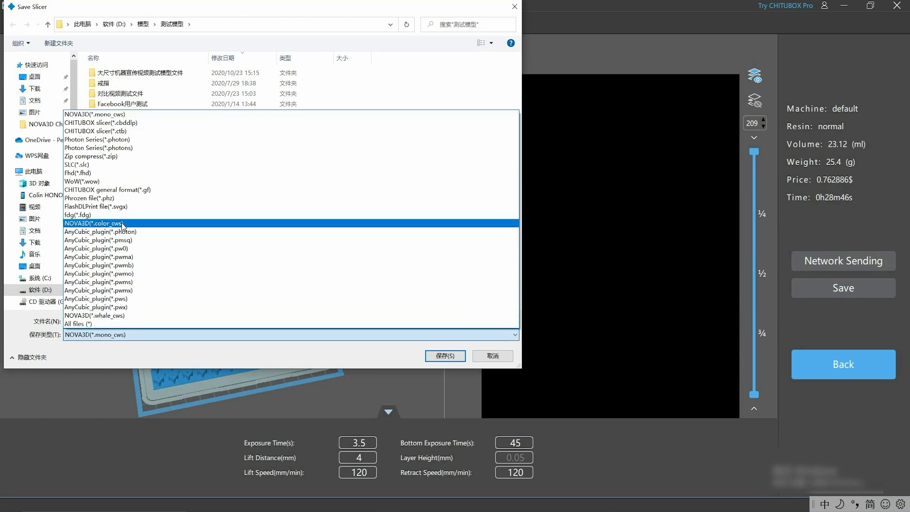
left_click(116, 118)
left_click(122, 322)
double_click(122, 322)
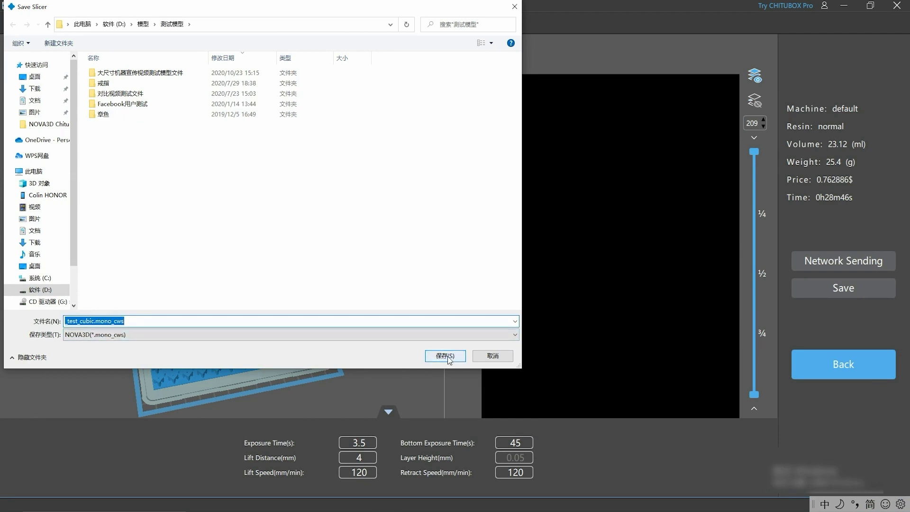
left_click(116, 322)
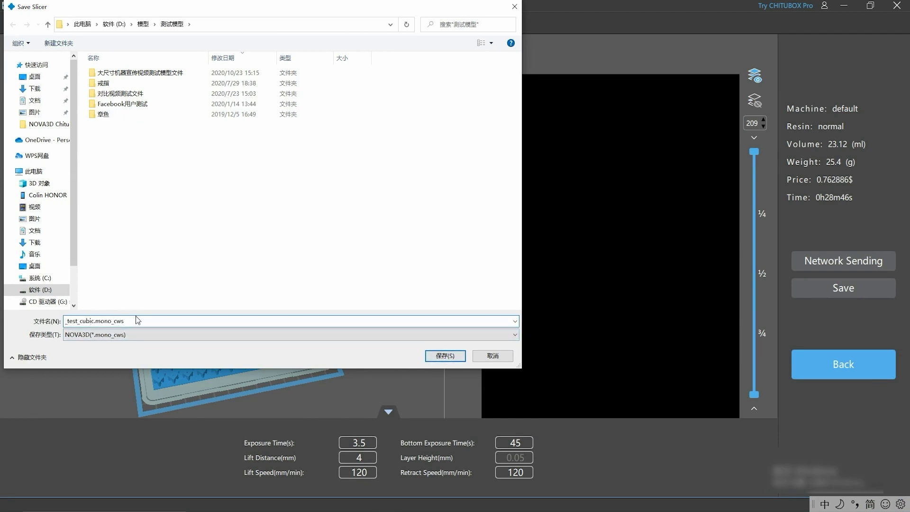
left_click(442, 355)
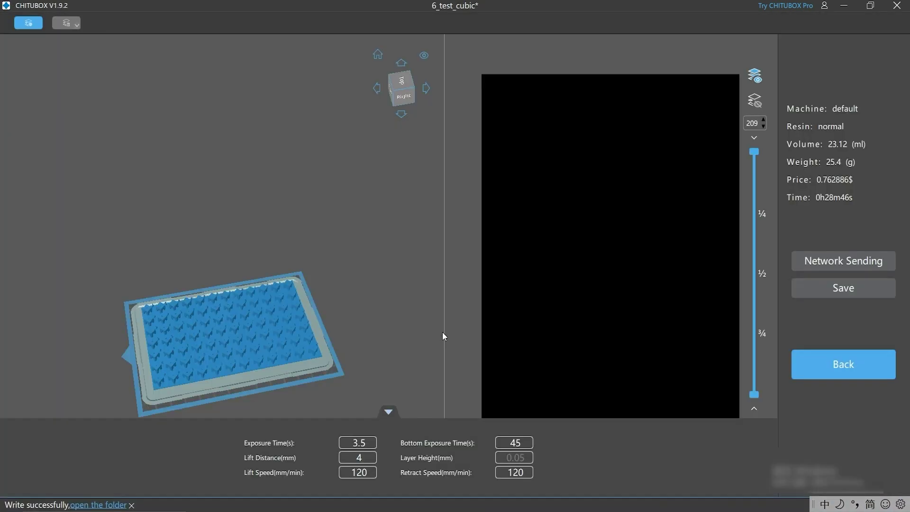
Step: Open the output folder, locate the saved 6_test_cubic.cws, and close the folder window
left_click(101, 503)
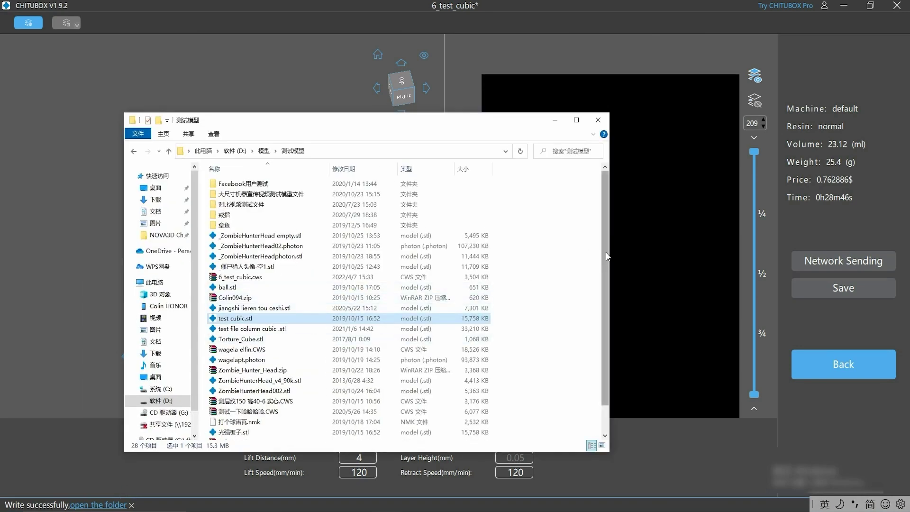
scroll(605, 252, "down", 1)
right_click(246, 245)
left_click(532, 225)
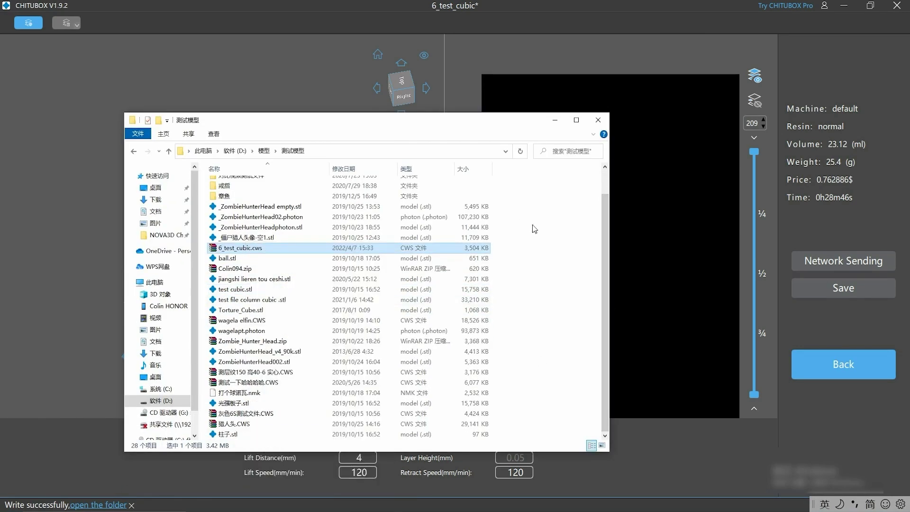
left_click(598, 120)
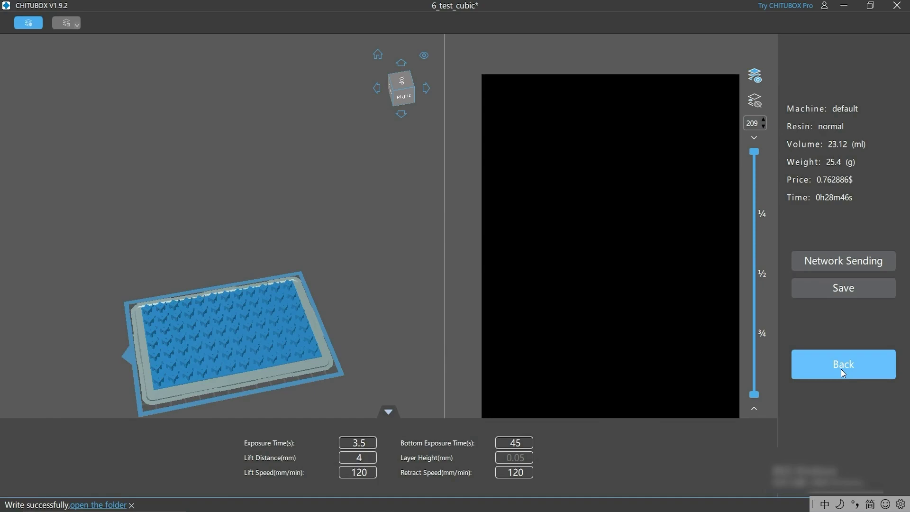